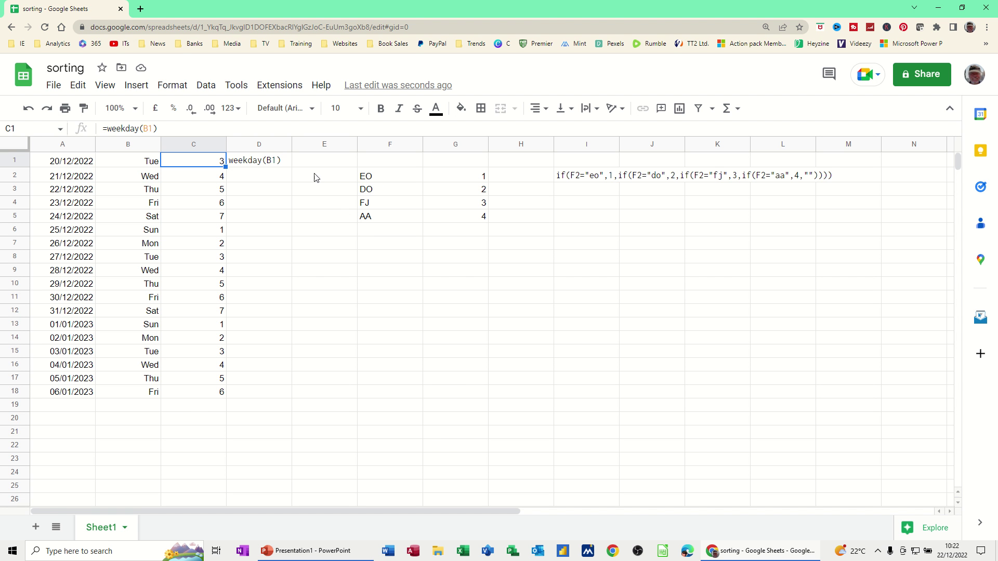
Examine the contents and formulas of cells A1, B1 and C1 in the existing date list
{"action": "left_click", "coordinate": [68, 165]}
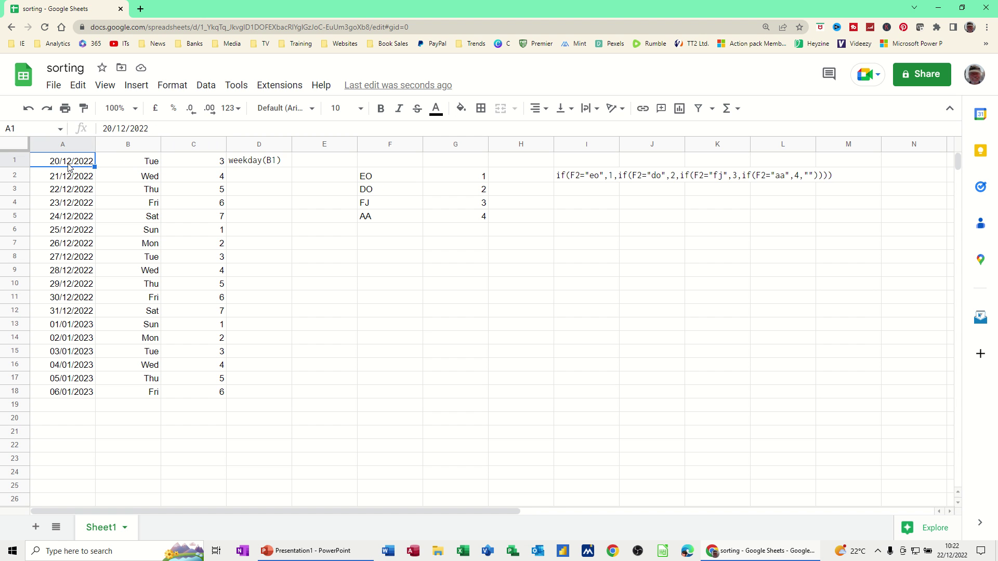
{"action": "left_click", "coordinate": [116, 163]}
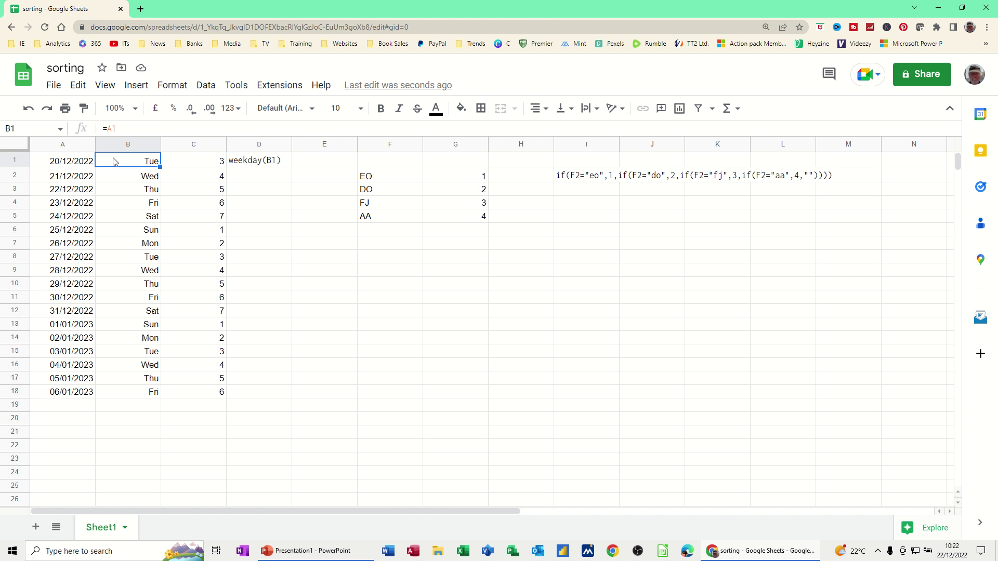
{"action": "left_click", "coordinate": [192, 163]}
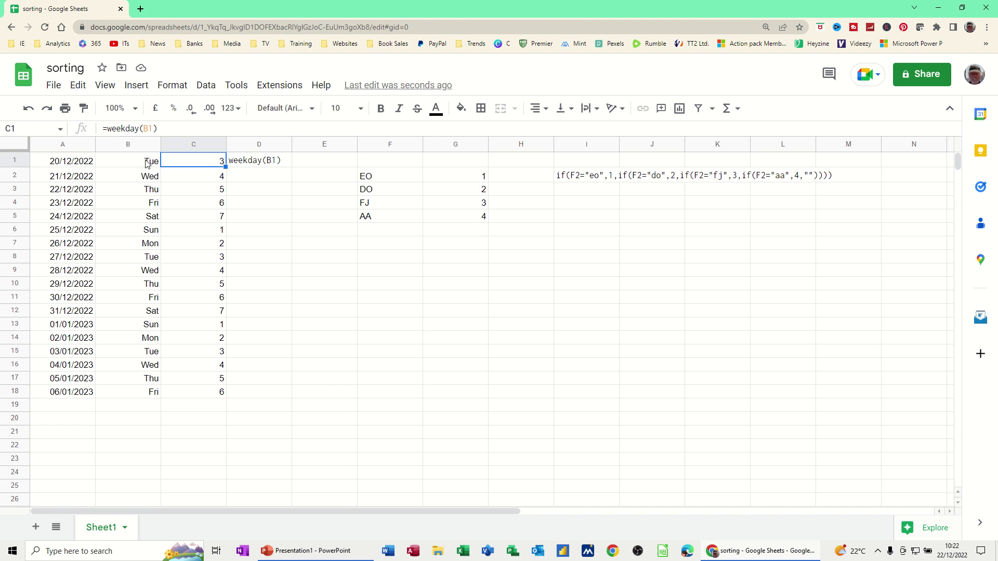
{"action": "left_click", "coordinate": [83, 167]}
{"action": "left_click", "coordinate": [134, 163]}
{"action": "left_click", "coordinate": [187, 163]}
Enter the current date, 22/12/2022, in E8 and fill the date series down to E15
{"action": "left_click", "coordinate": [341, 262]}
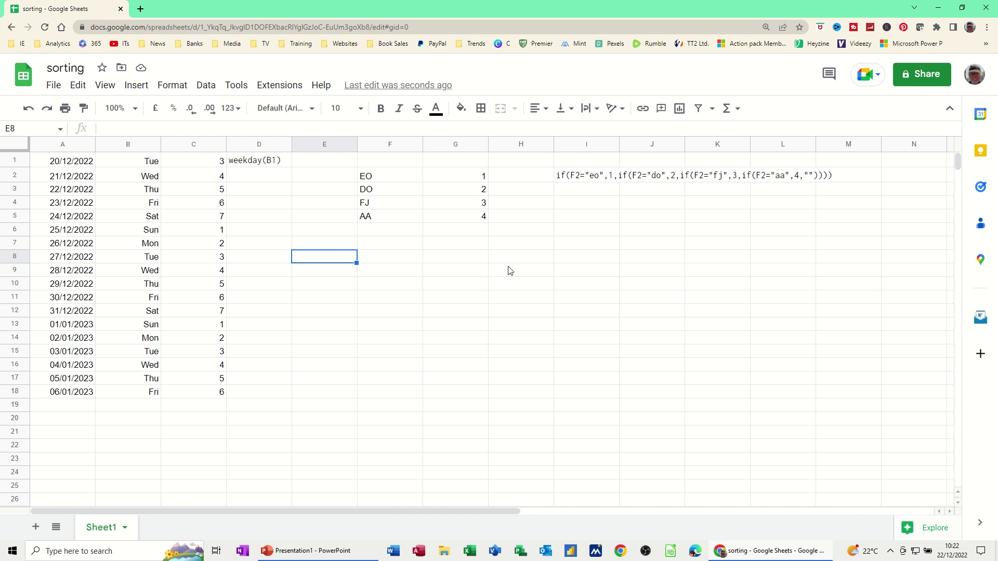
{"action": "key", "text": "ctrl+semicolon"}
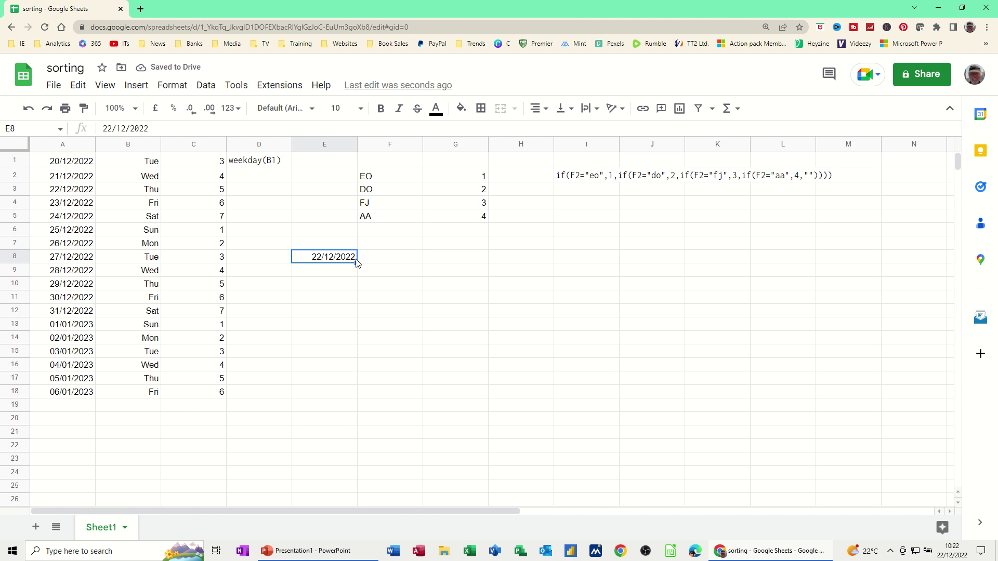
{"action": "left_click_drag", "start_coordinate": [354, 263], "coordinate": [354, 348]}
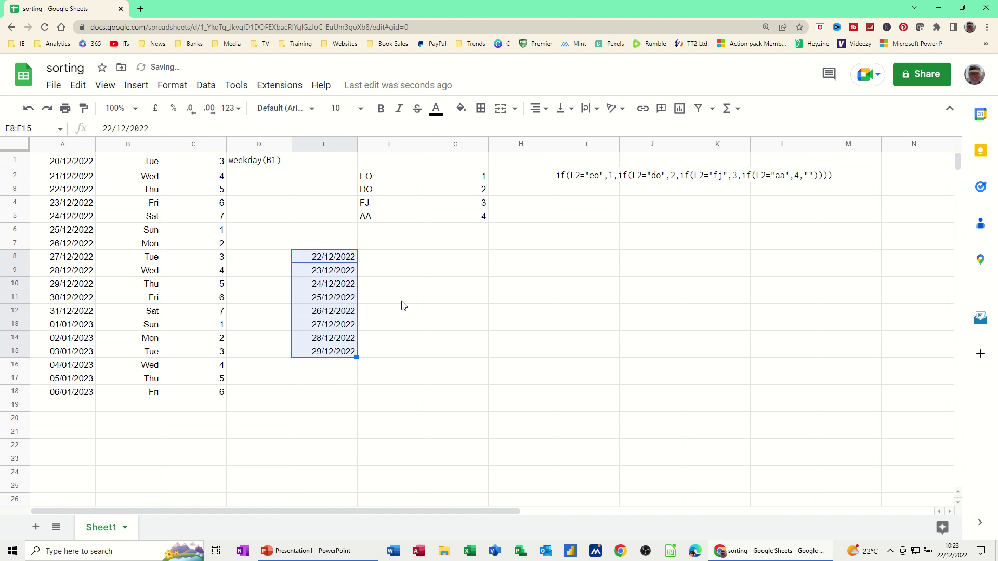
Reference the date in F8 with =E8 and accept the suggested auto-fill down to F15
{"action": "left_click", "coordinate": [385, 261]}
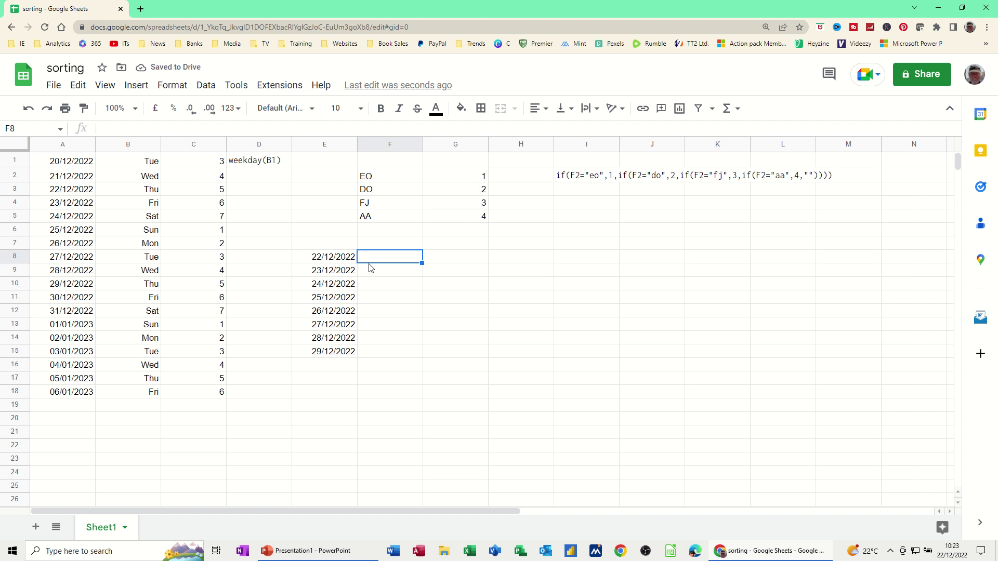
{"action": "type", "text": "="}
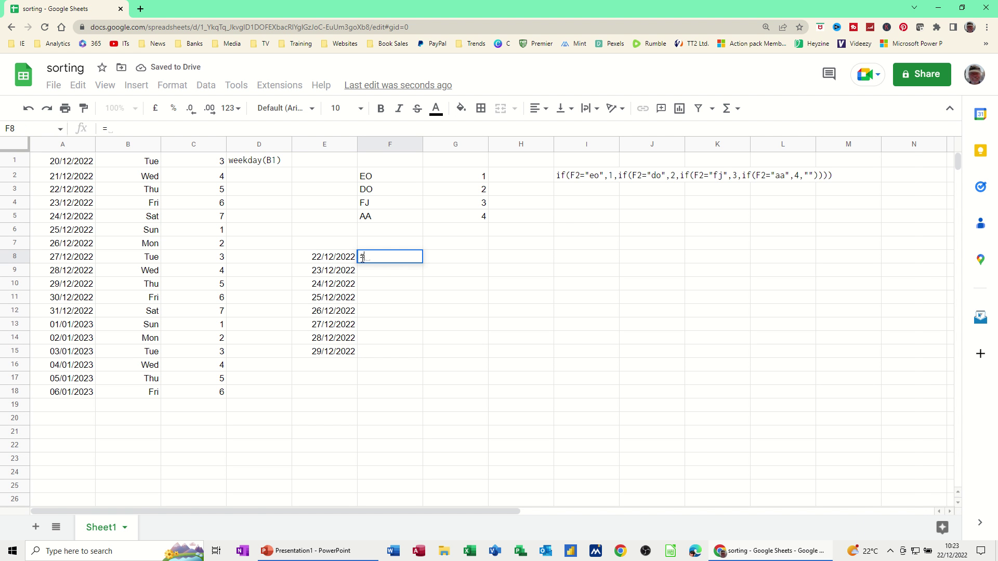
{"action": "left_click", "coordinate": [345, 260]}
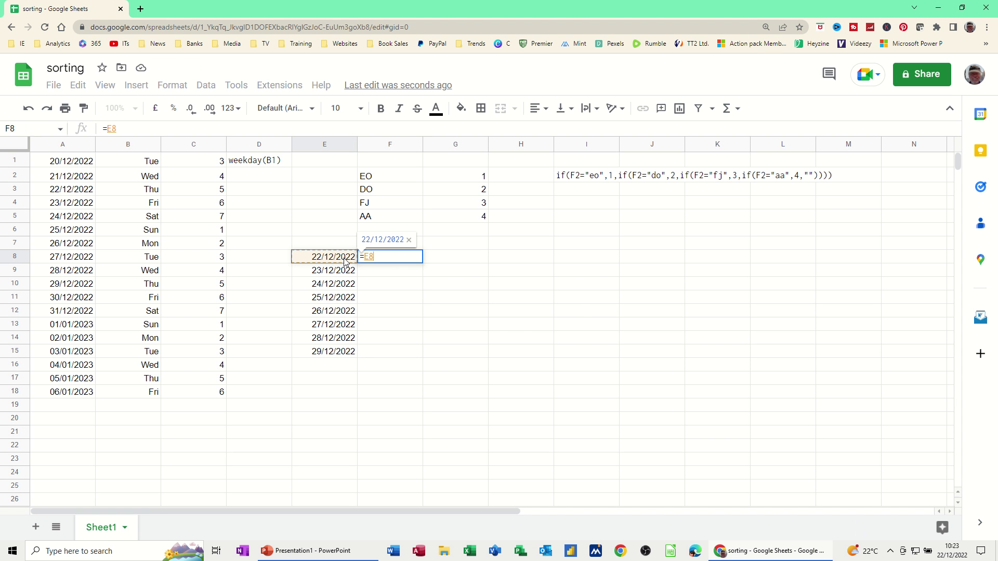
{"action": "key", "text": "Return"}
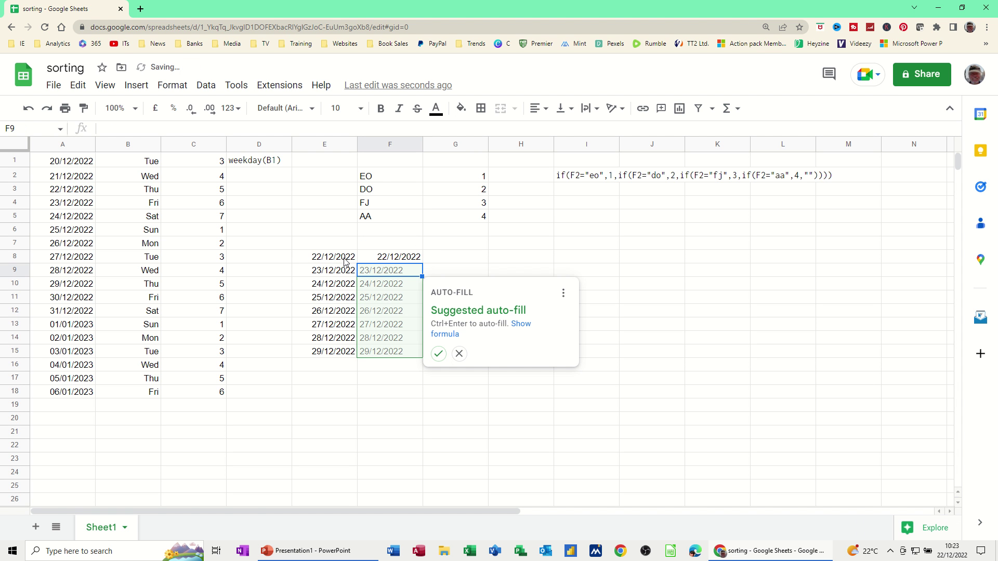
{"action": "left_click", "coordinate": [439, 355]}
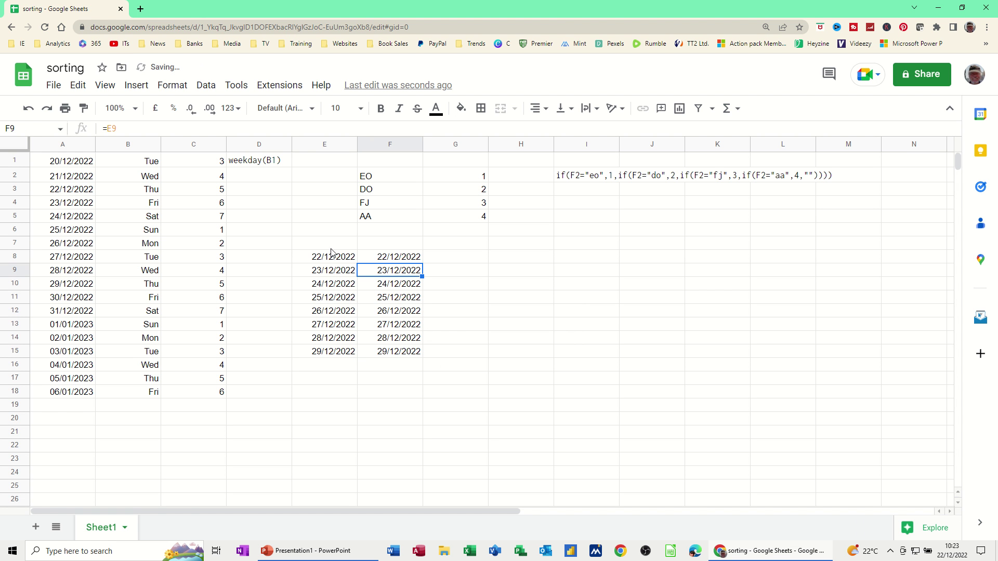
Apply the custom date format Day (Tue) to F8:F15 so the cells show abbreviated weekday names
{"action": "left_click", "coordinate": [387, 260]}
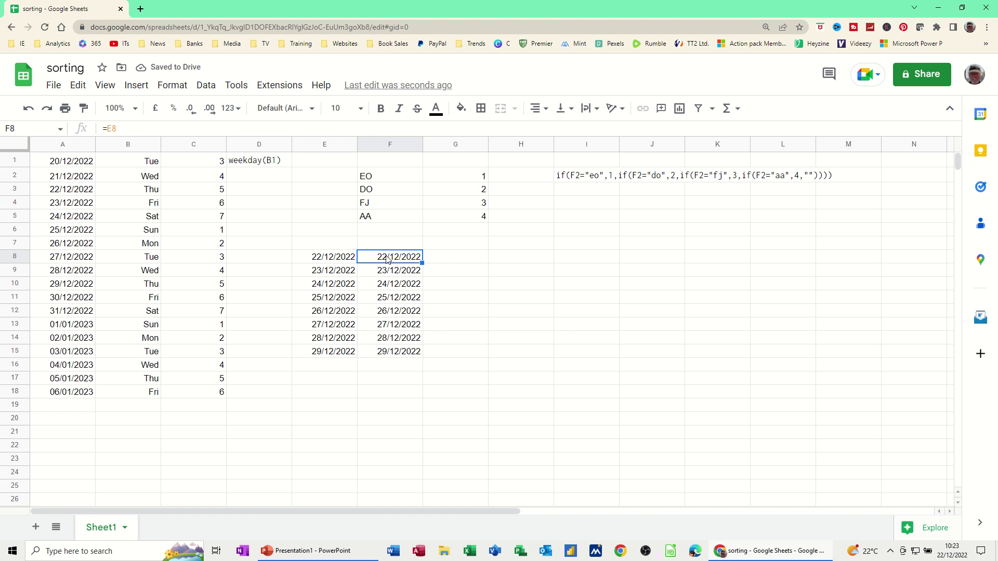
{"action": "left_click_drag", "start_coordinate": [387, 259], "coordinate": [398, 352]}
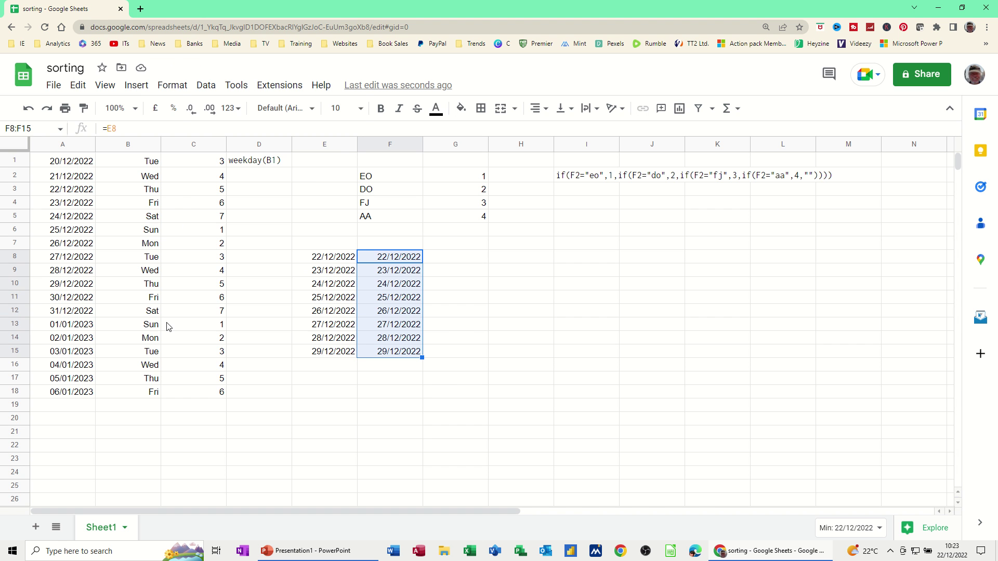
{"action": "left_click", "coordinate": [174, 87]}
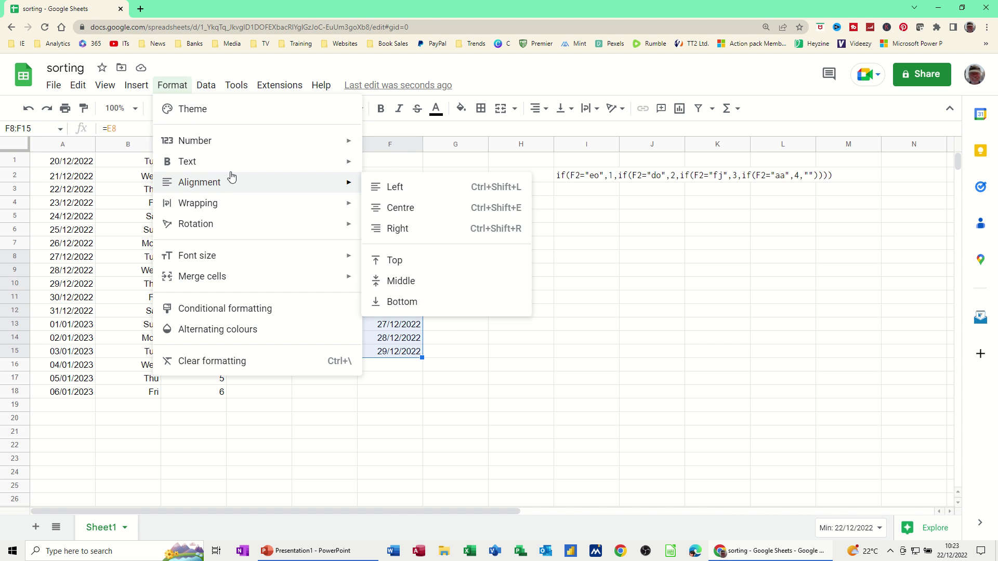
{"action": "mouse_move", "coordinate": [232, 151]}
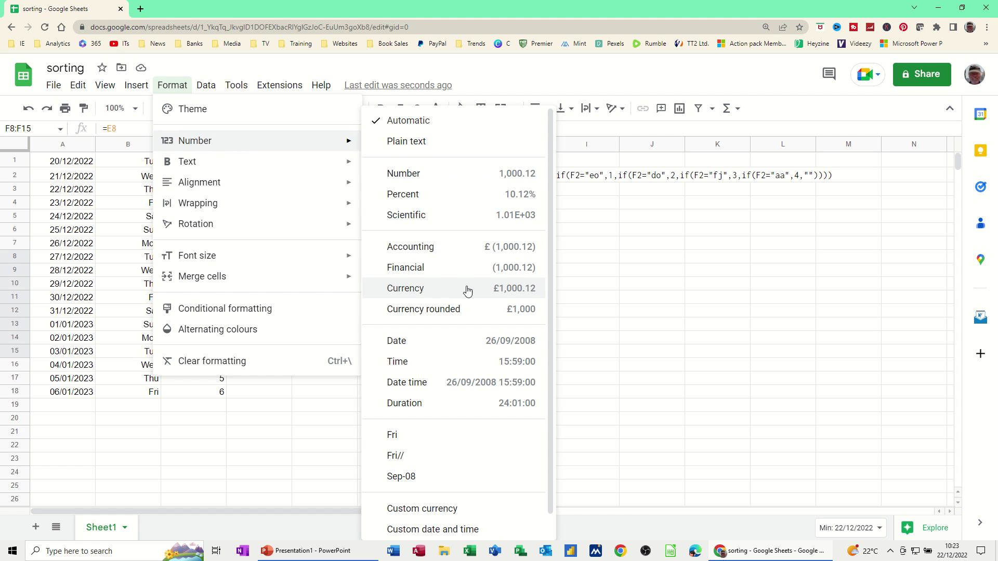
{"action": "scroll", "coordinate": [472, 323], "scroll_direction": "down", "scroll_amount": 1}
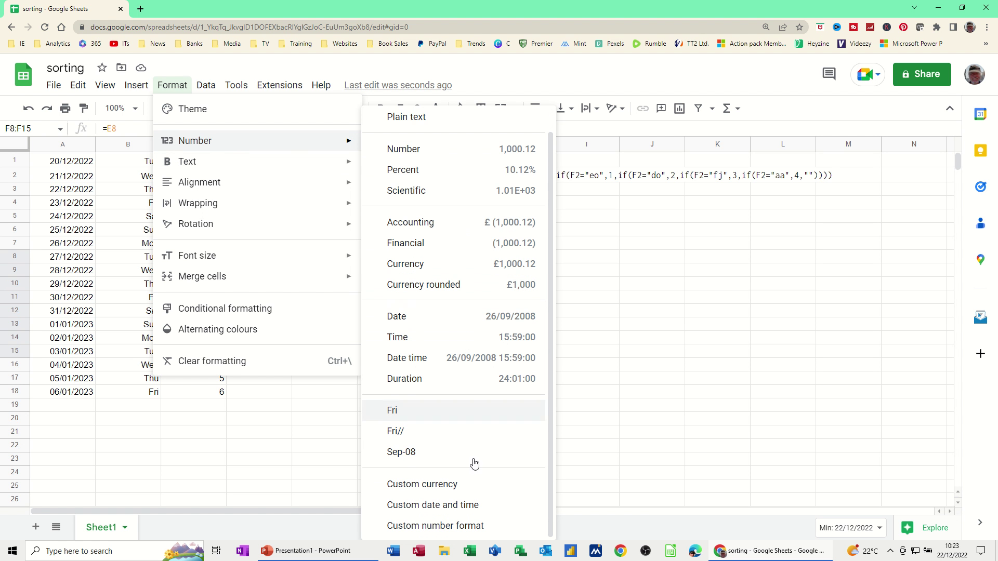
{"action": "left_click", "coordinate": [426, 506]}
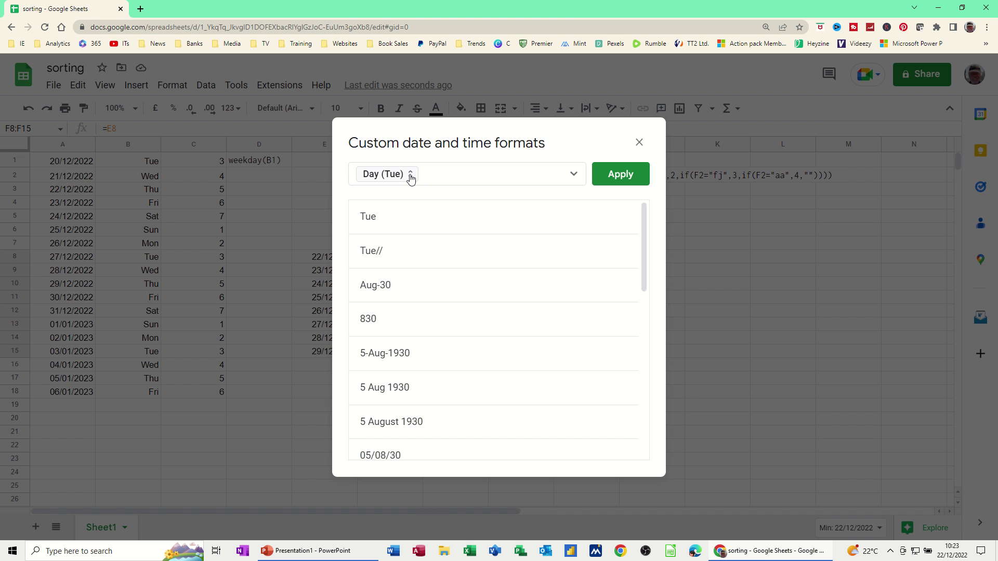
{"action": "left_click", "coordinate": [574, 177]}
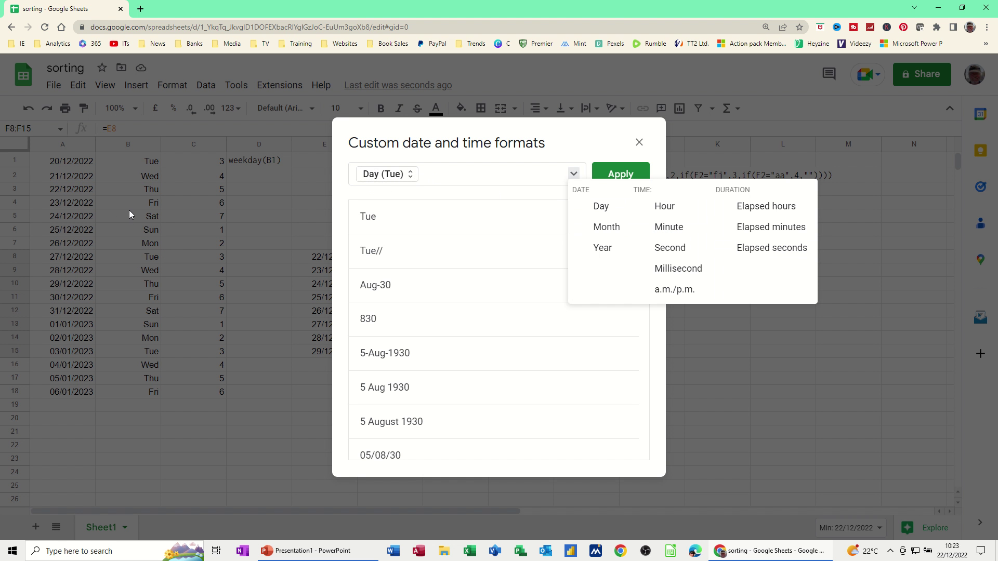
{"action": "left_click", "coordinate": [409, 181]}
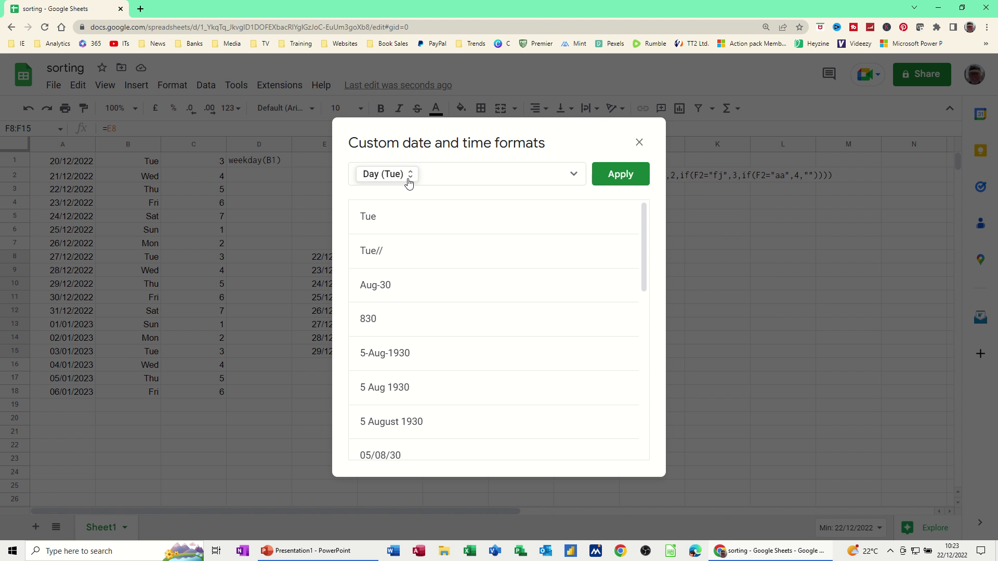
{"action": "left_click", "coordinate": [610, 178]}
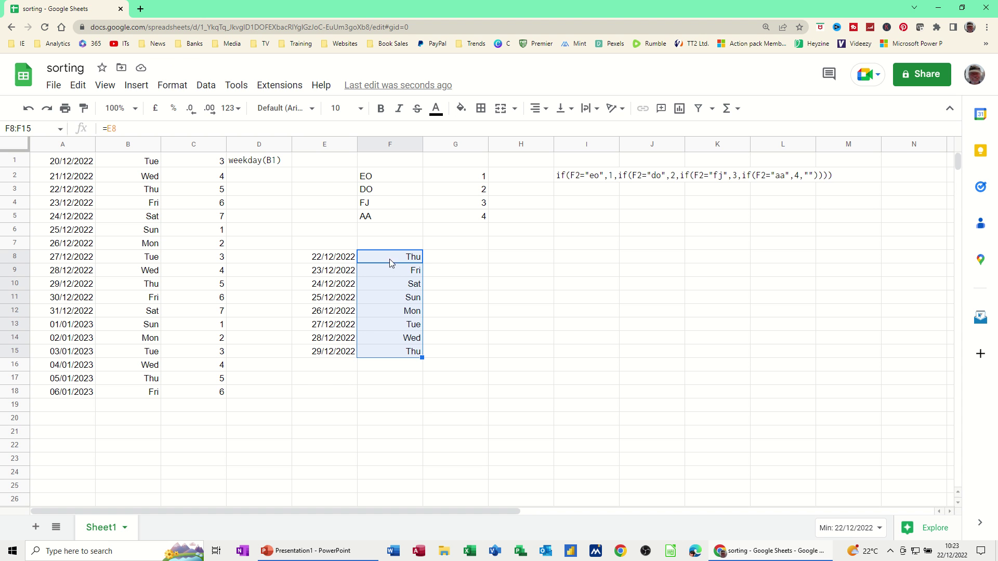
Add the headers Date, Day and WeekDay in E7, F7 and G7 above the new table
{"action": "left_click", "coordinate": [324, 243]}
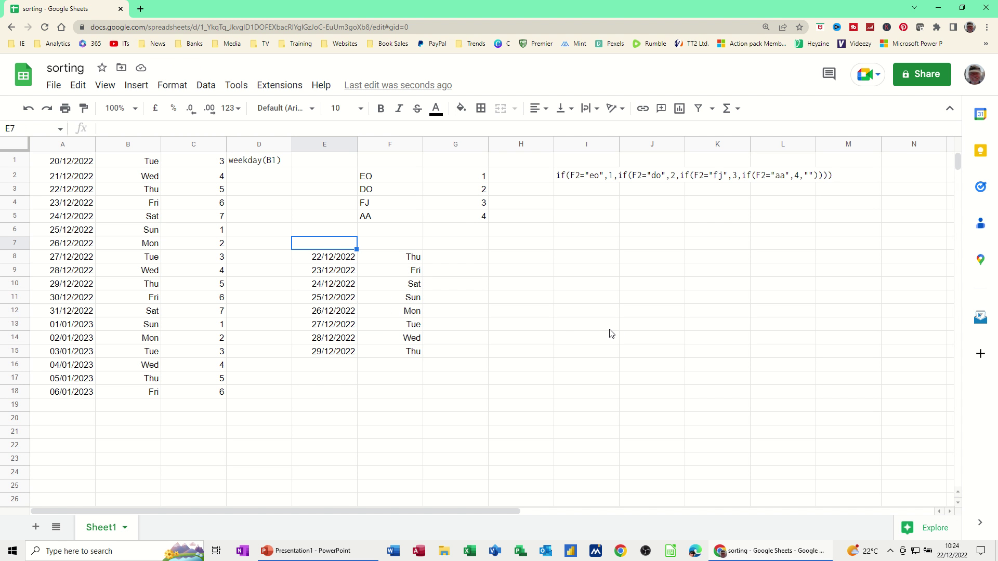
{"action": "type", "text": "Date"}
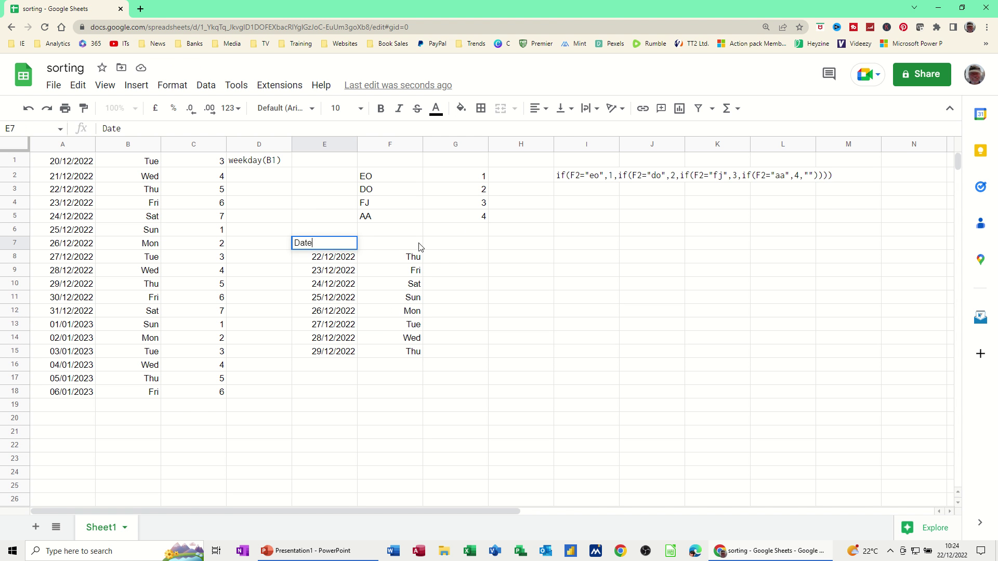
{"action": "left_click", "coordinate": [409, 245]}
{"action": "type", "text": "Day"}
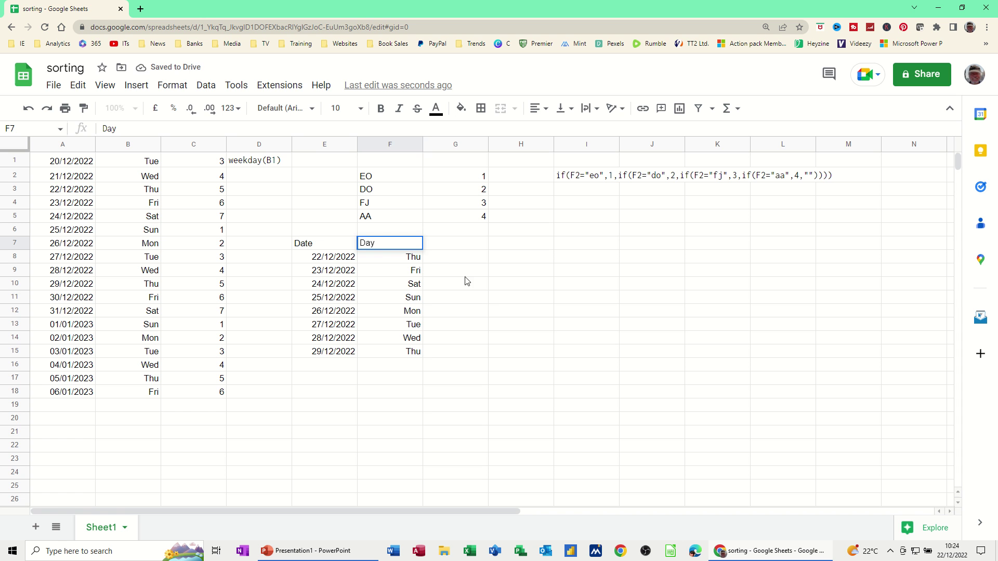
{"action": "left_click", "coordinate": [442, 244]}
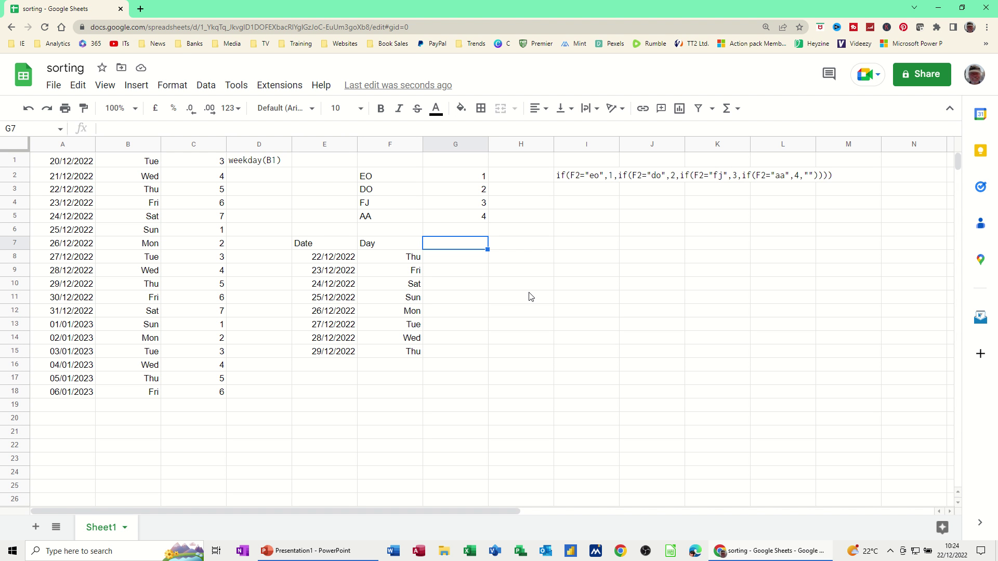
{"action": "type", "text": "WeekDay"}
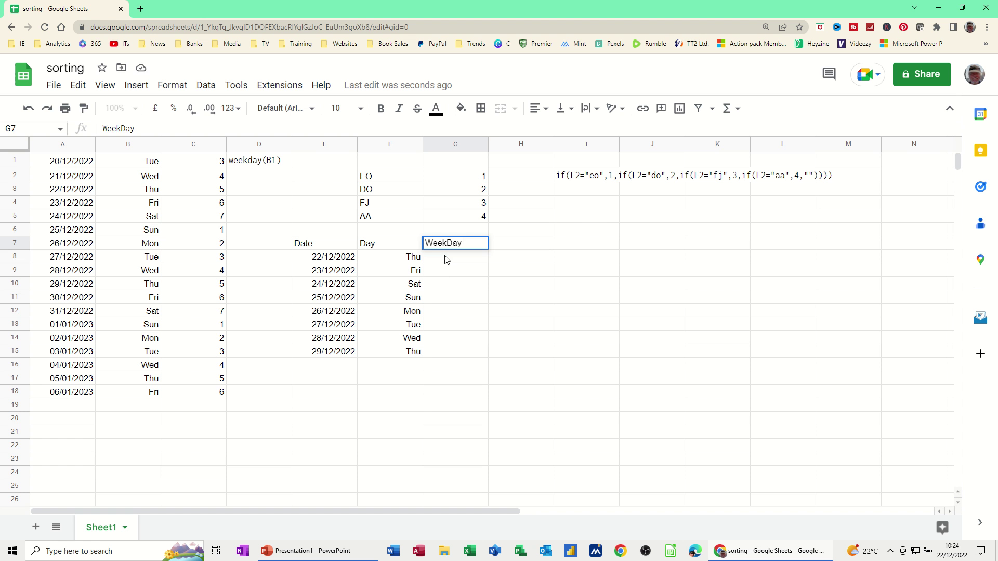
Calculate the weekday number in G8 with =weekday(F8) and accept the suggested auto-fill down to G15
{"action": "left_click", "coordinate": [448, 259]}
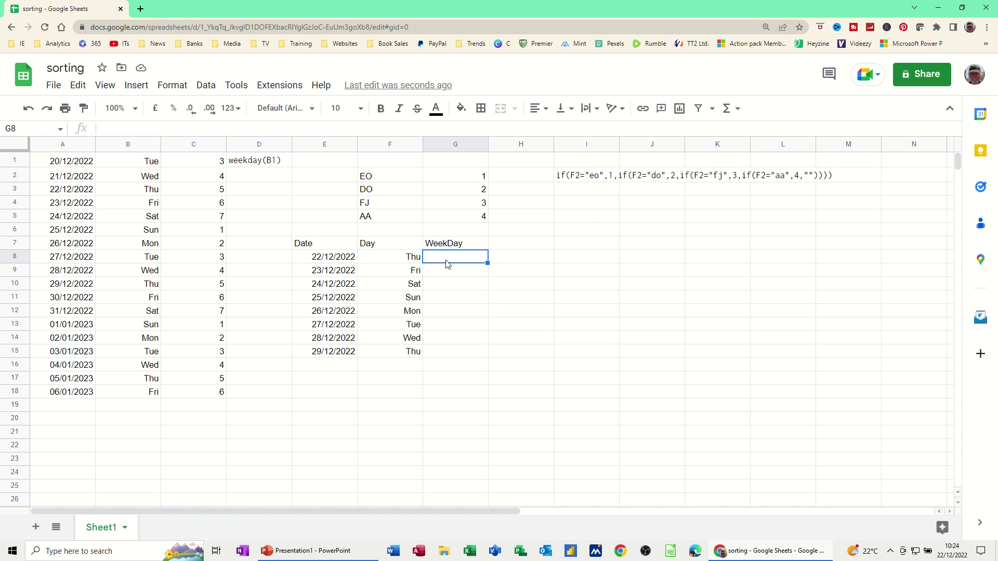
{"action": "type", "text": "="}
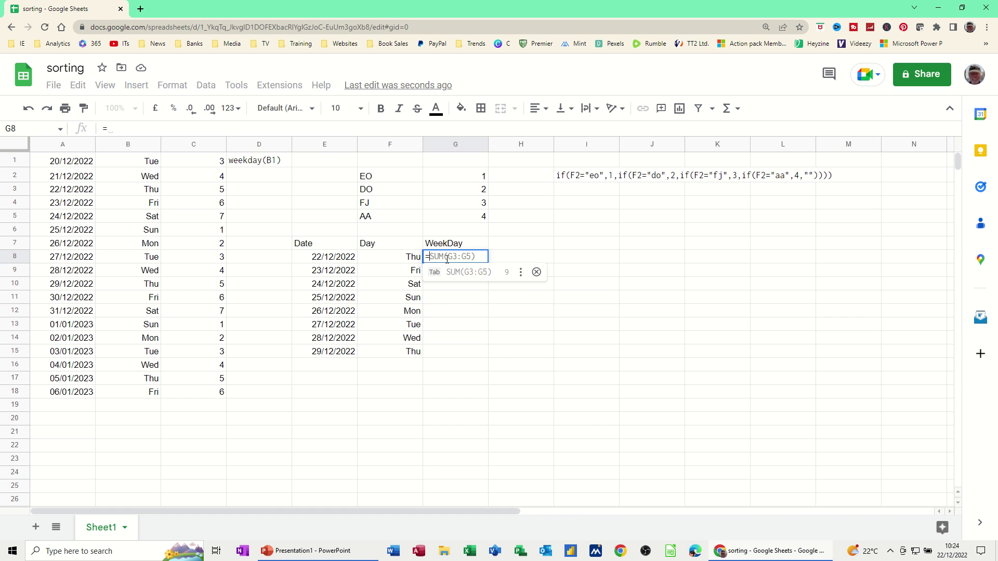
{"action": "type", "text": "week"}
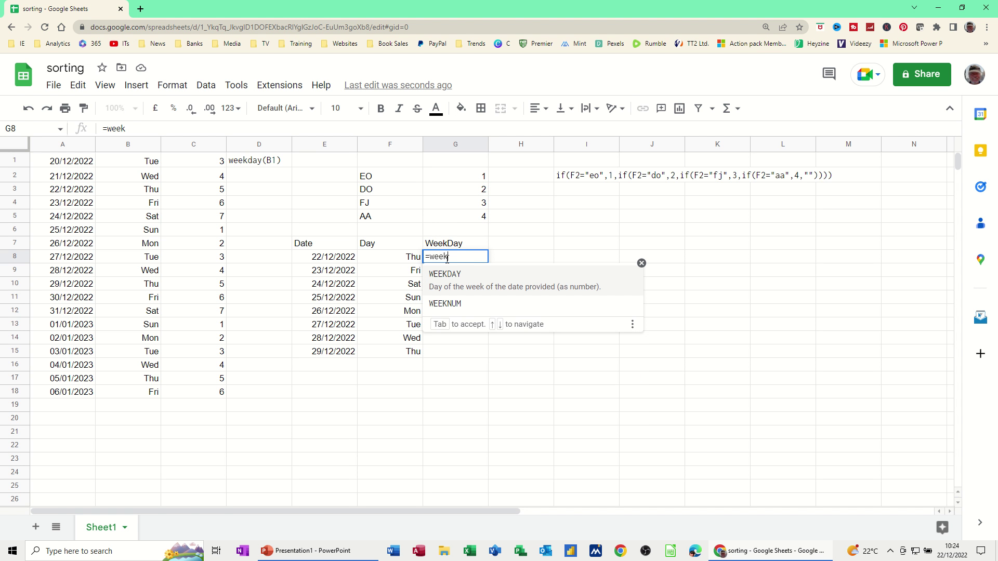
{"action": "type", "text": "day("}
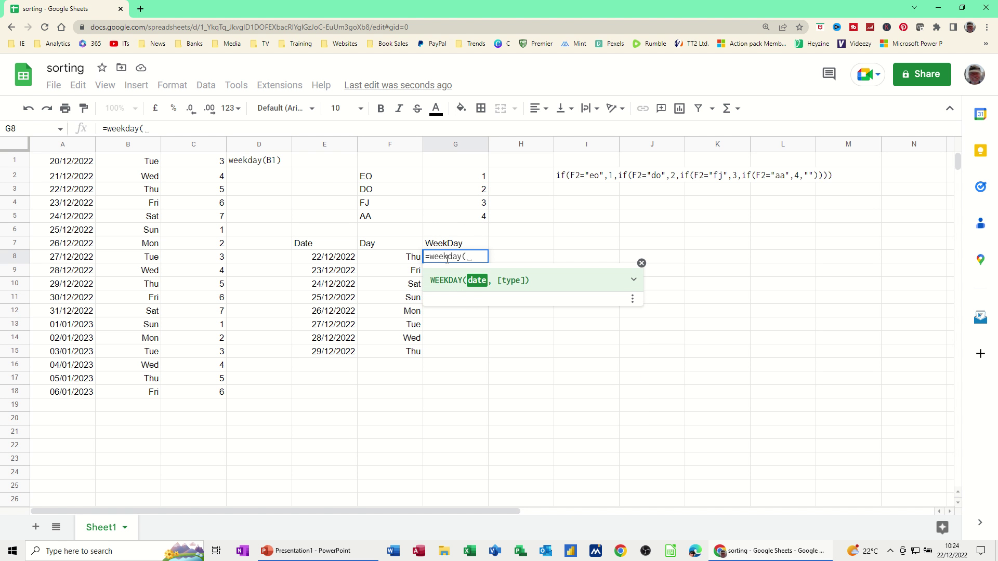
{"action": "left_click", "coordinate": [408, 260]}
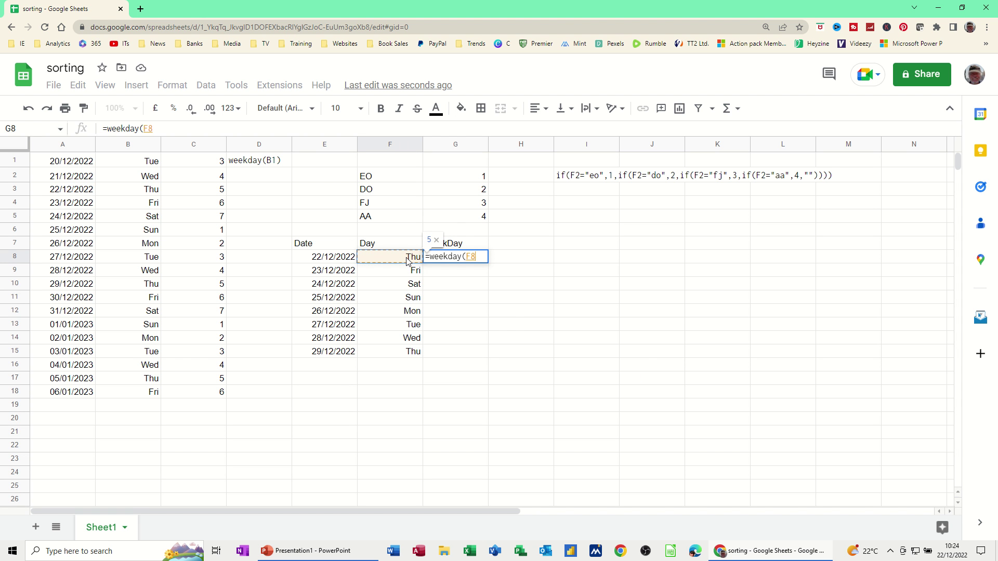
{"action": "key", "text": "Return"}
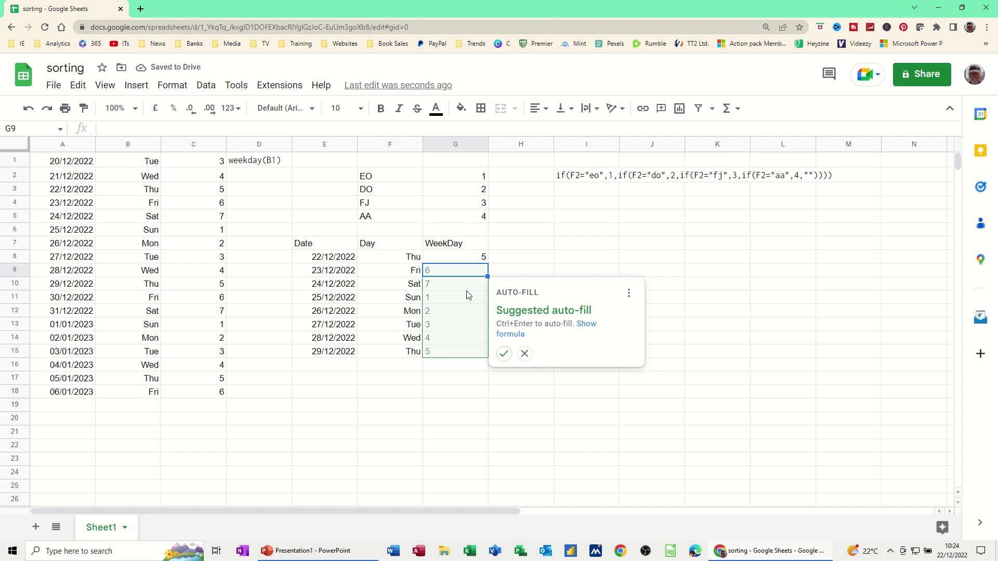
{"action": "key", "text": "ctrl+Return"}
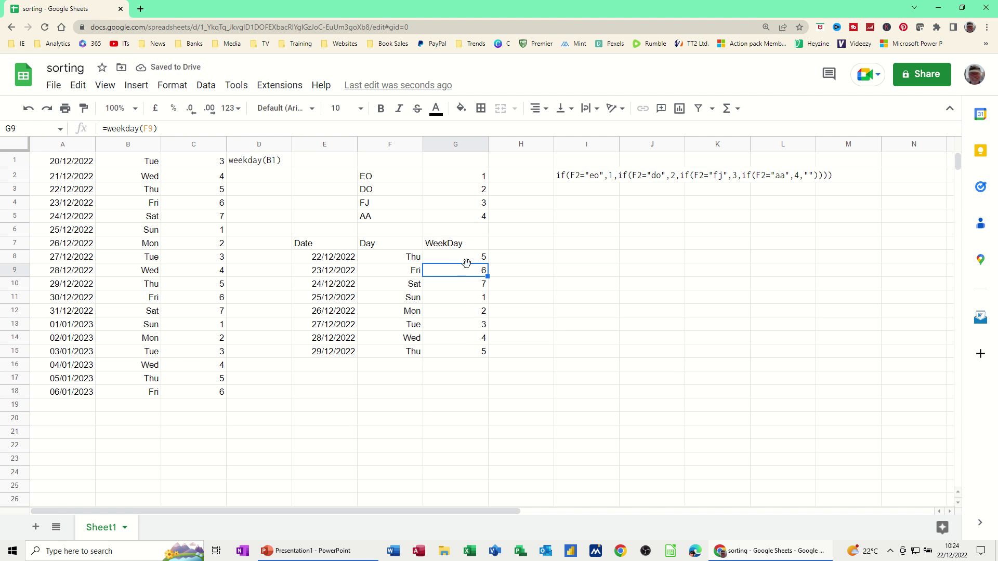
Sort the range E7:G15 by the WeekDay column, A to Z, treating the first row as a header row
{"action": "left_click", "coordinate": [322, 247]}
{"action": "left_click_drag", "start_coordinate": [357, 254], "coordinate": [472, 354]}
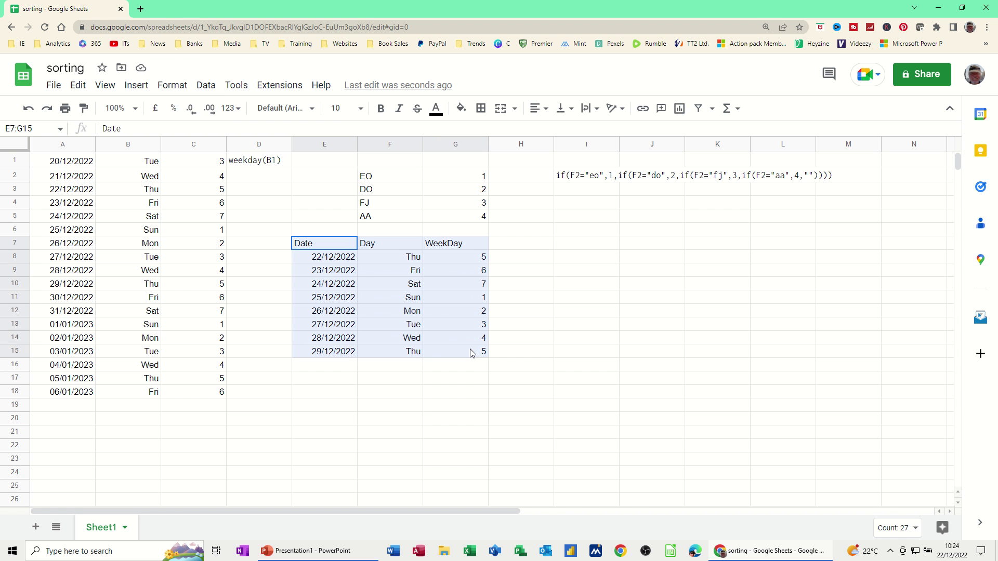
{"action": "left_click", "coordinate": [212, 89]}
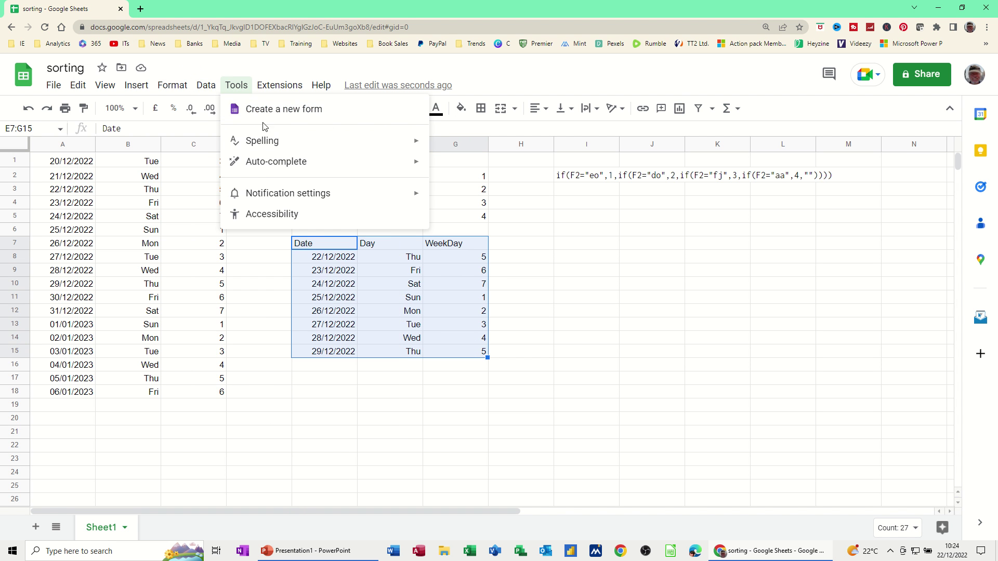
{"action": "mouse_move", "coordinate": [247, 130]}
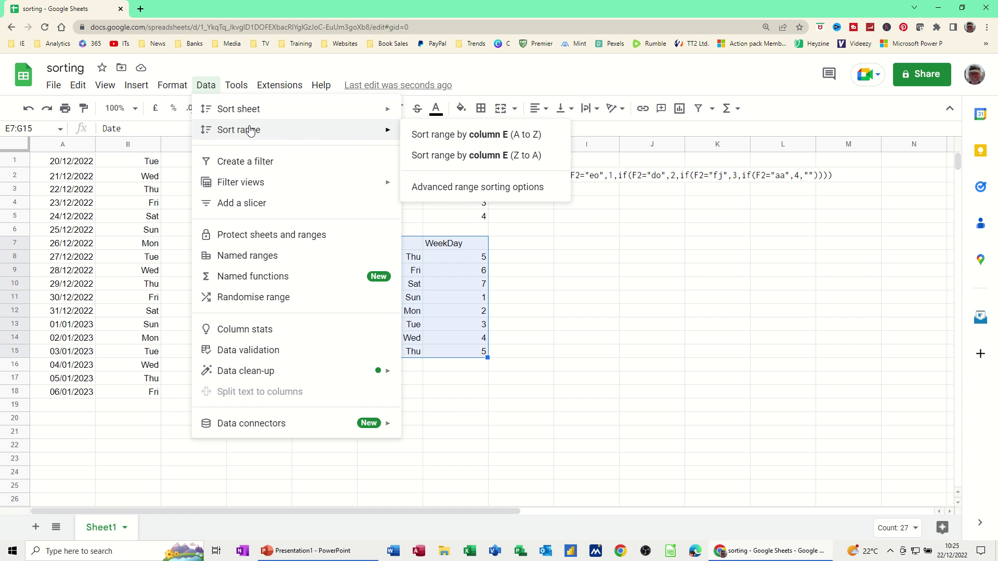
{"action": "left_click", "coordinate": [444, 190]}
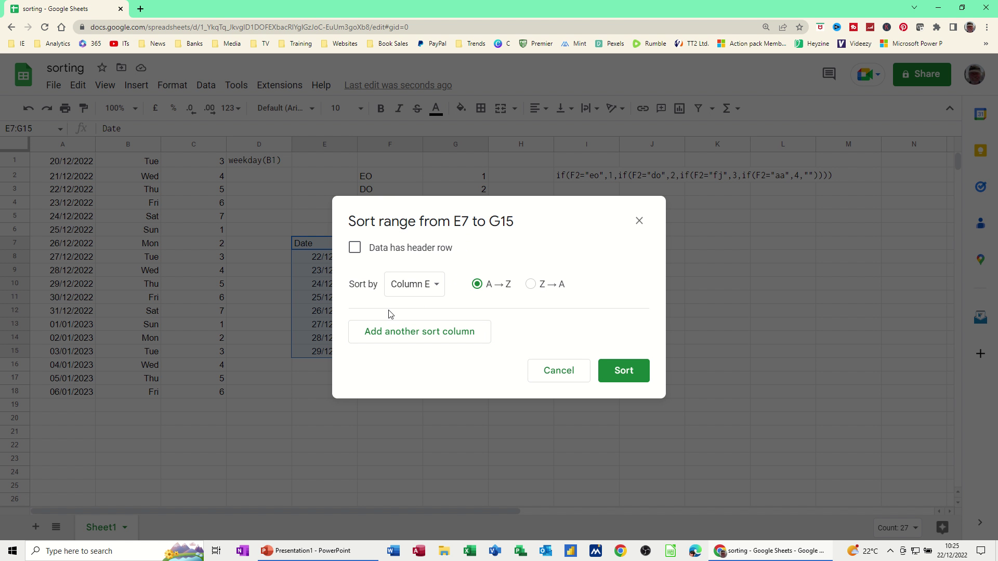
{"action": "left_click_drag", "start_coordinate": [444, 213], "coordinate": [668, 221]}
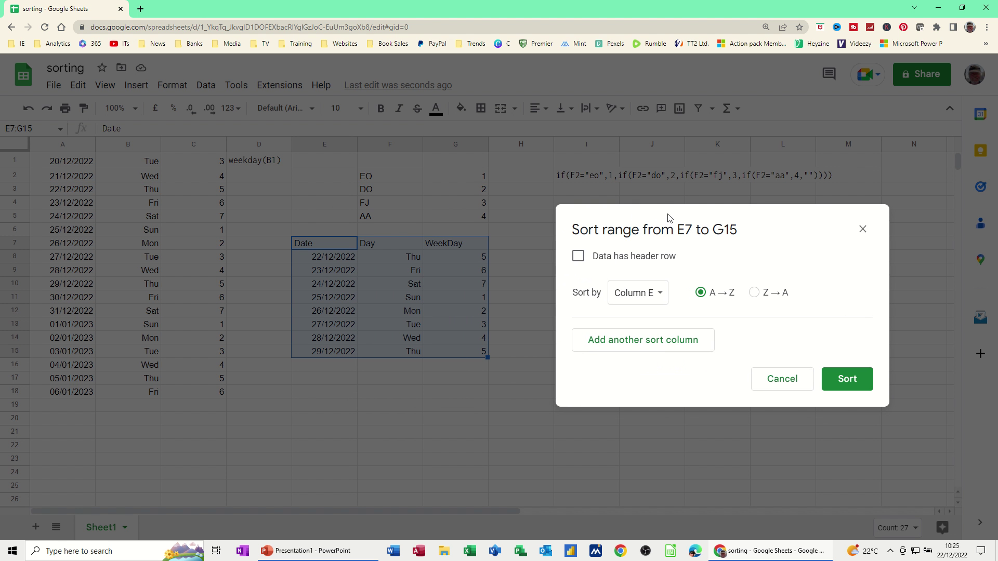
{"action": "left_click", "coordinate": [579, 258]}
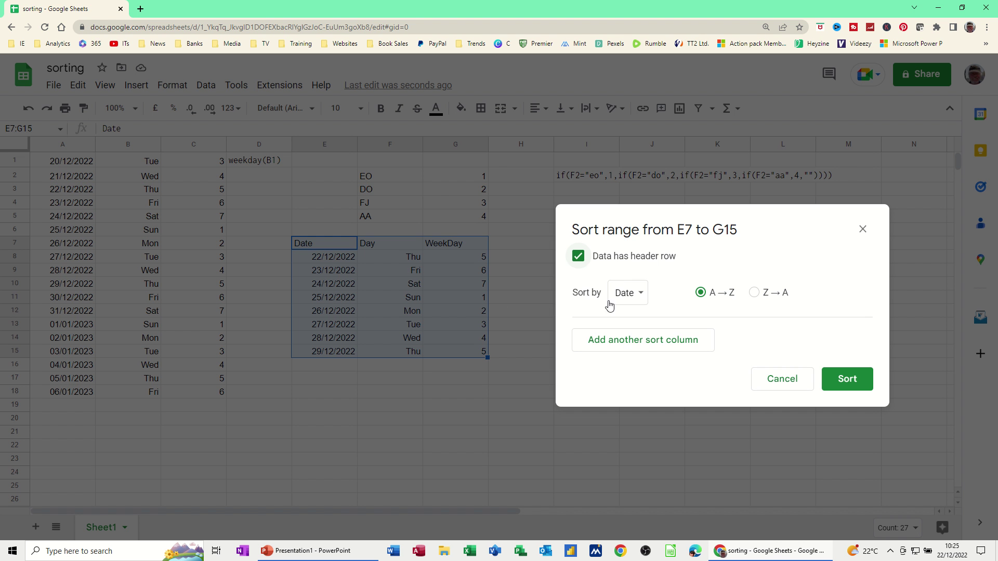
{"action": "left_click", "coordinate": [639, 300]}
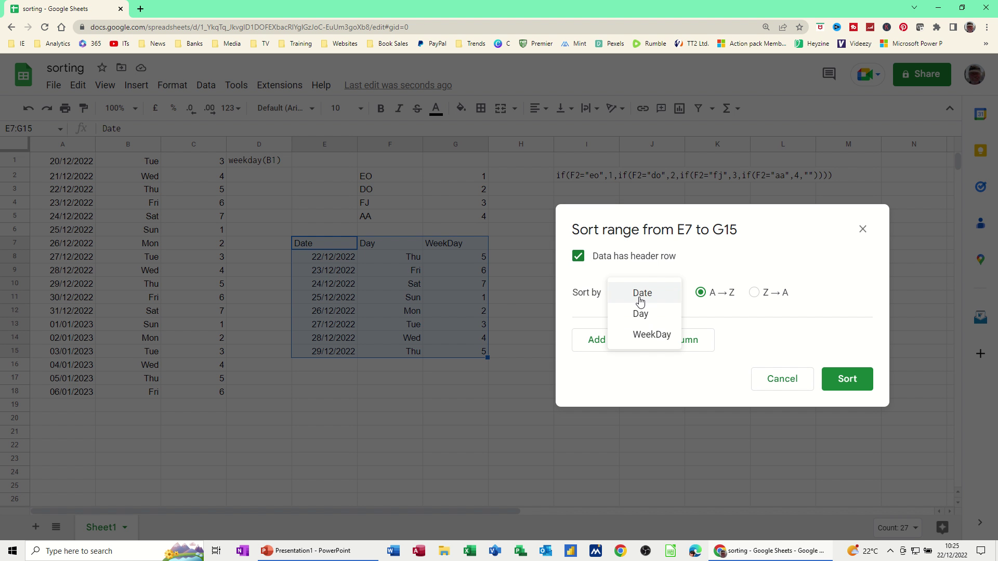
{"action": "left_click", "coordinate": [643, 336]}
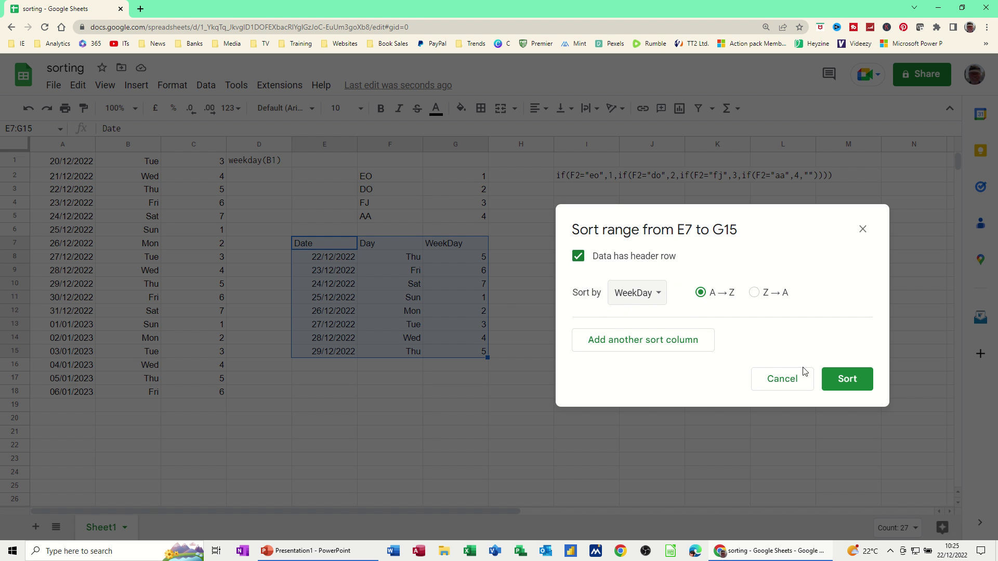
{"action": "left_click", "coordinate": [852, 383]}
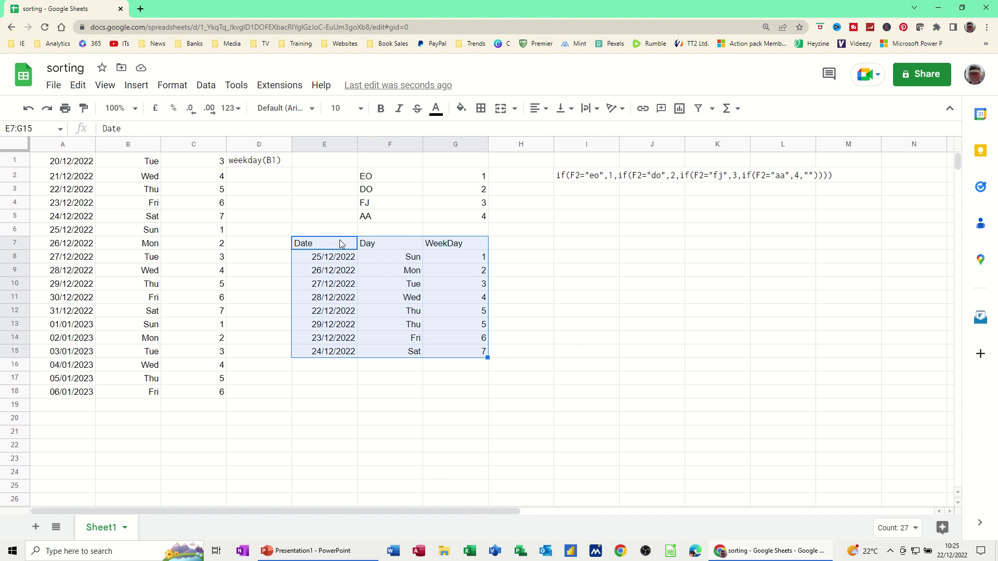
Extend the last table row, E15:G15, down to row 22 to add more dates with their days and weekday numbers
{"action": "left_click", "coordinate": [339, 271]}
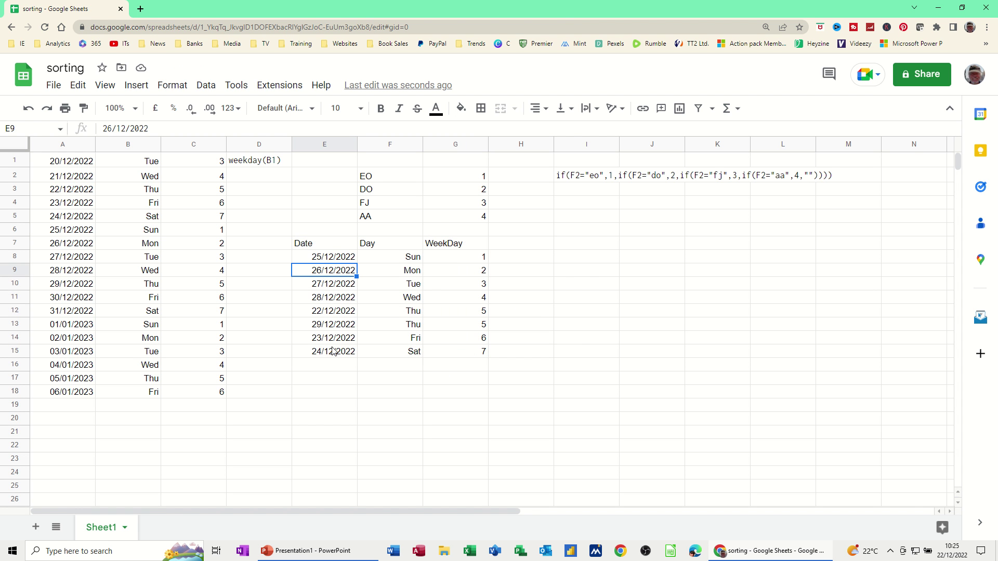
{"action": "left_click_drag", "start_coordinate": [330, 355], "coordinate": [488, 446]}
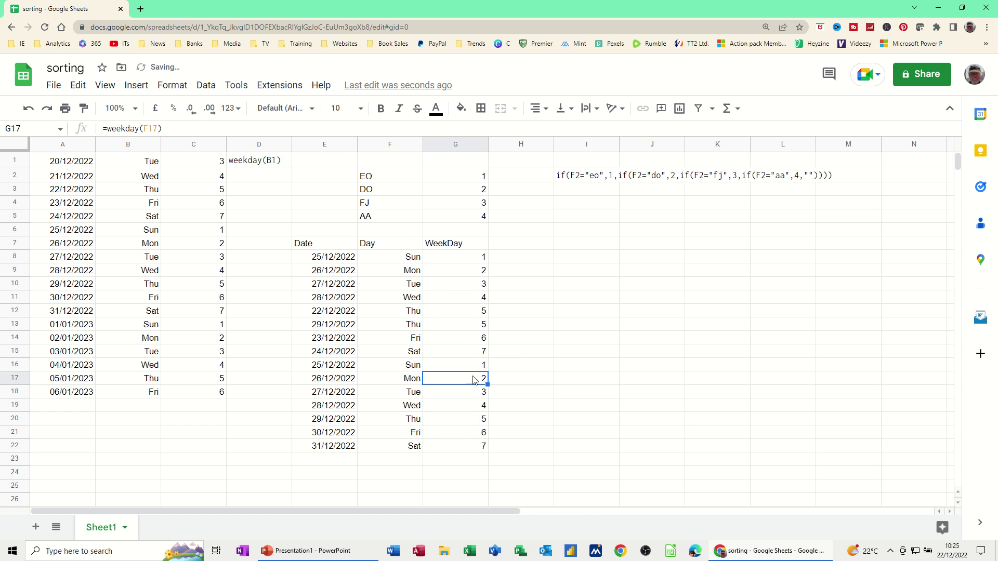
Sort the extended range E7:G22 by the WeekDay column, A to Z, with its header row excluded from sorting
{"action": "left_click", "coordinate": [206, 89]}
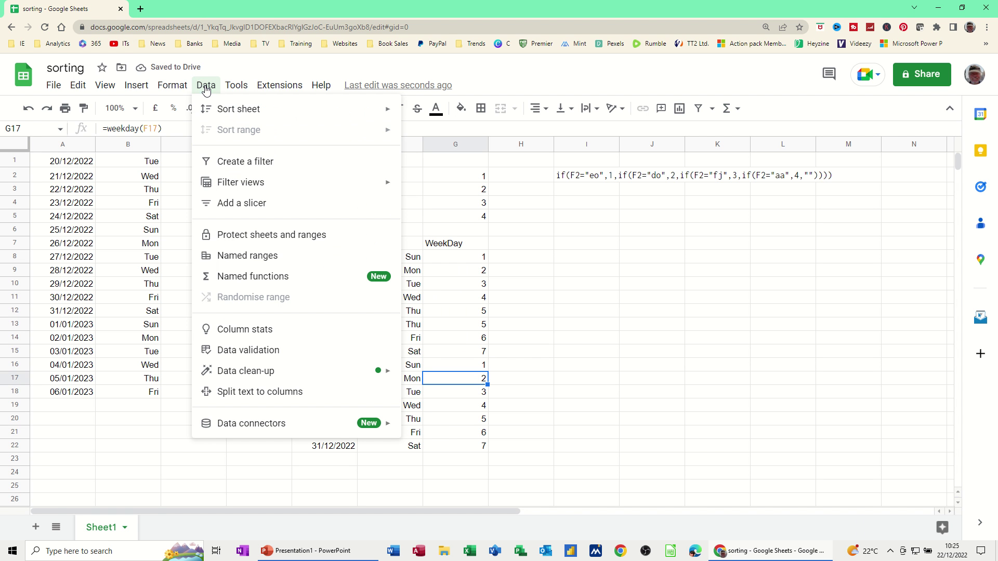
{"action": "left_click", "coordinate": [455, 327]}
{"action": "left_click_drag", "start_coordinate": [312, 244], "coordinate": [468, 446]}
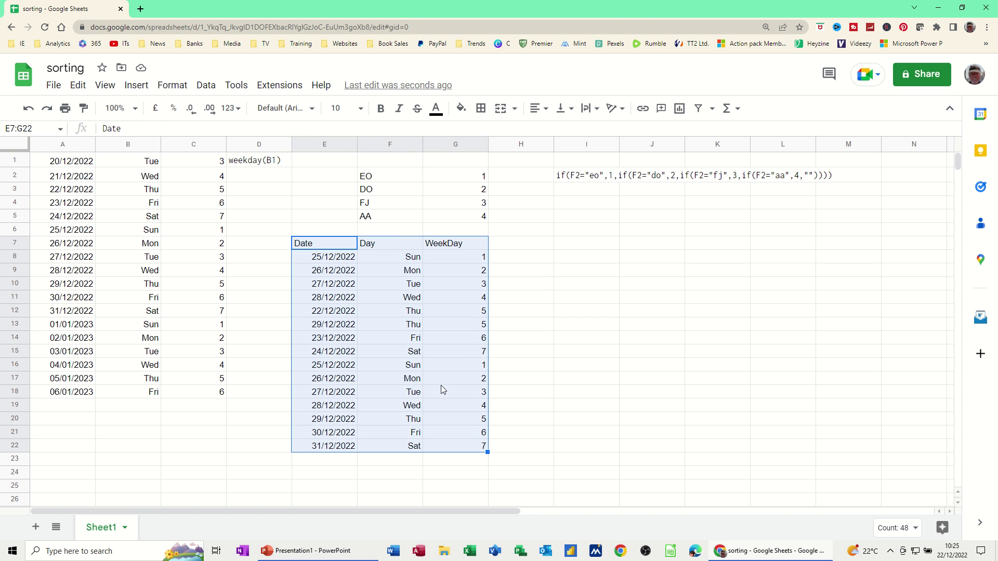
{"action": "left_click", "coordinate": [206, 85]}
{"action": "mouse_move", "coordinate": [240, 133]}
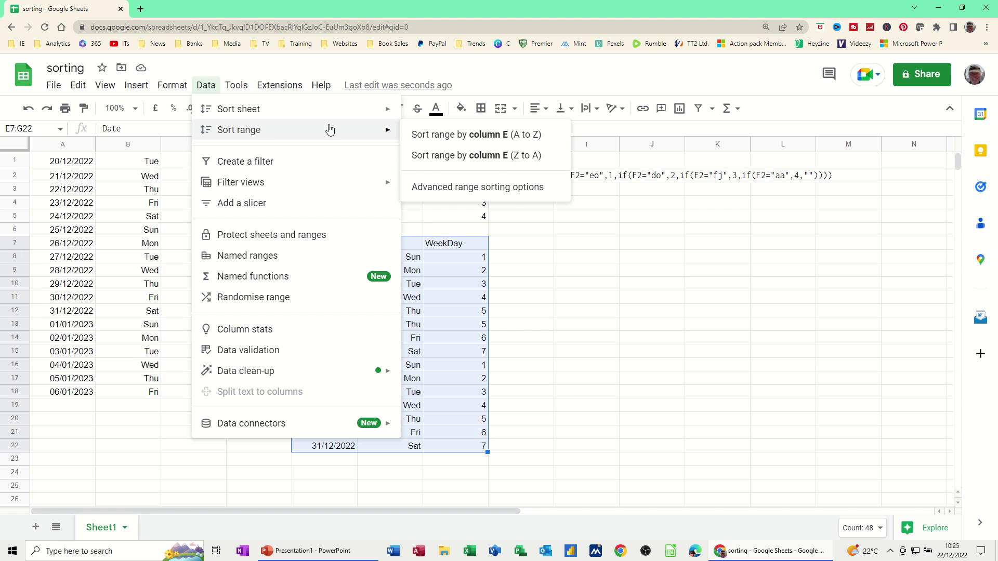
{"action": "left_click", "coordinate": [441, 187]}
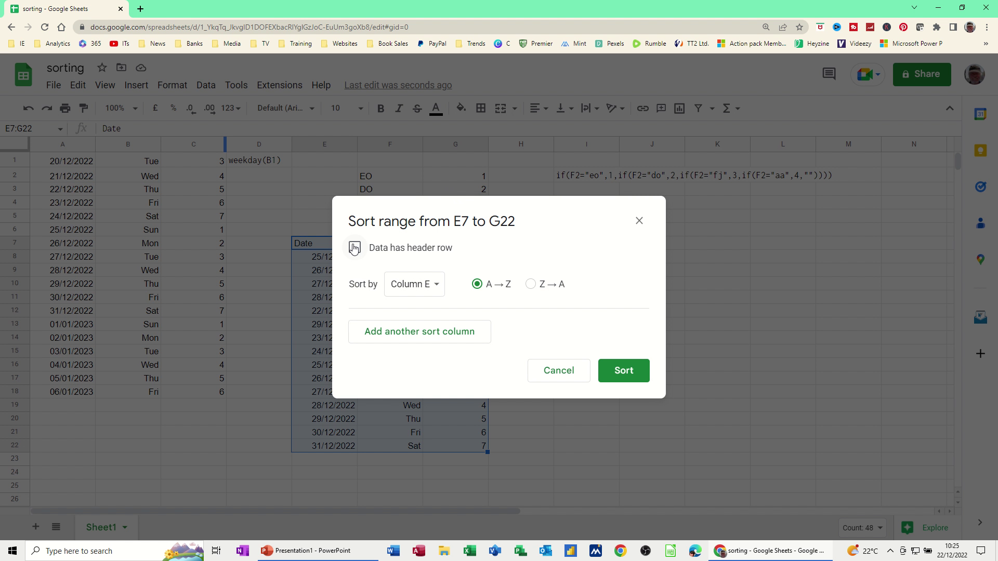
{"action": "left_click", "coordinate": [354, 249]}
{"action": "left_click", "coordinate": [416, 284]}
{"action": "left_click", "coordinate": [426, 326]}
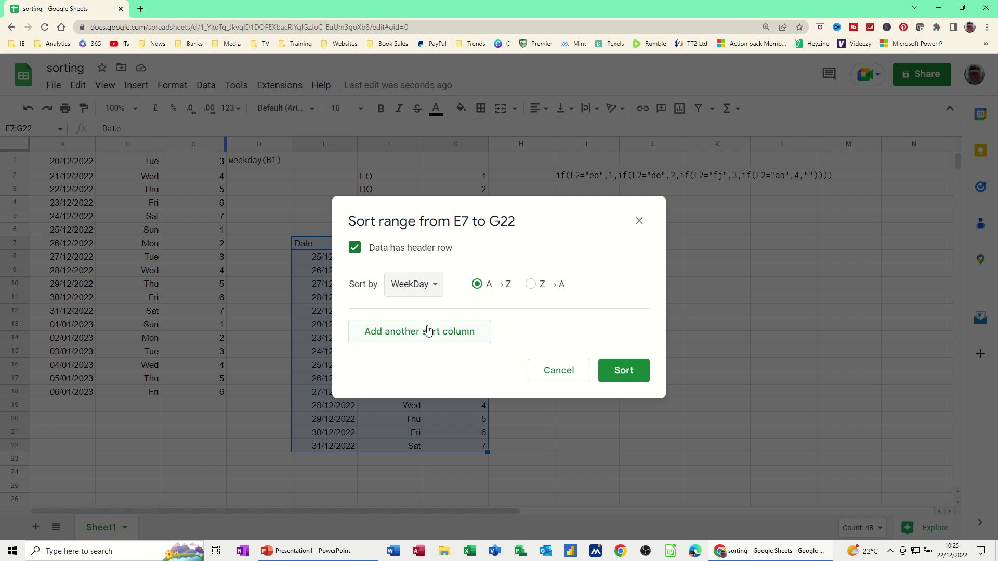
{"action": "left_click", "coordinate": [610, 371]}
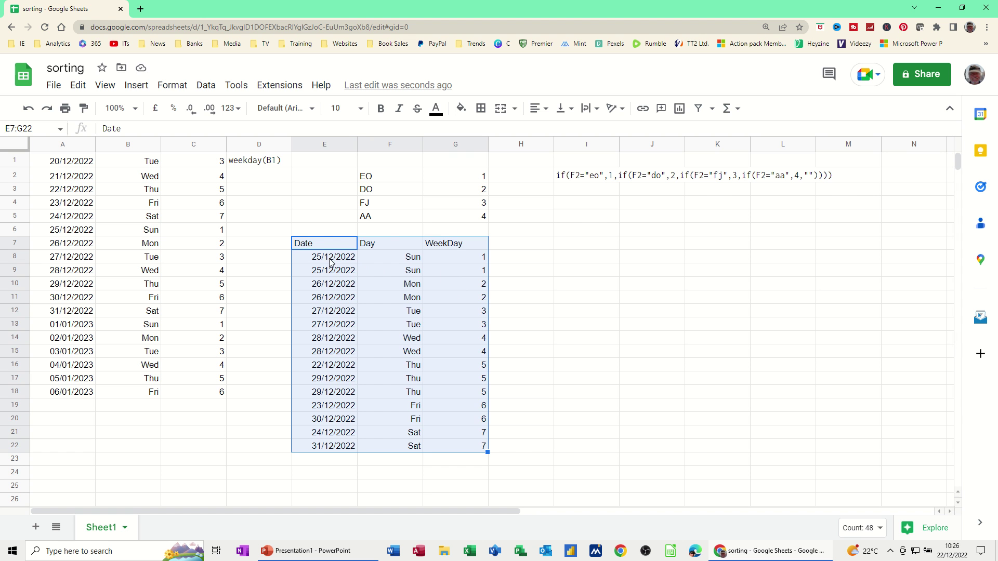
Clear the whole date table in E7:G22, including its headers
{"action": "key", "text": "Delete"}
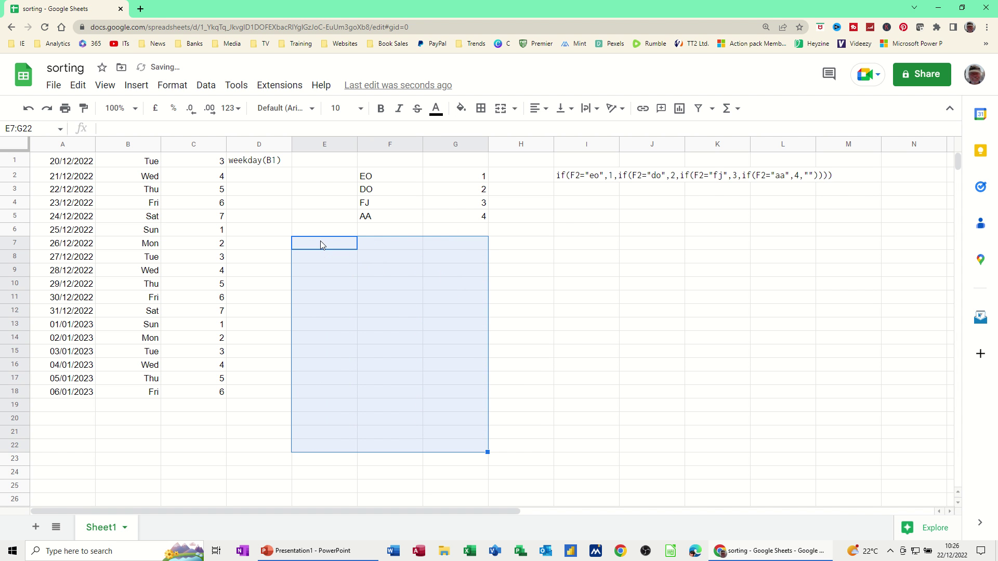
{"action": "left_click", "coordinate": [362, 251]}
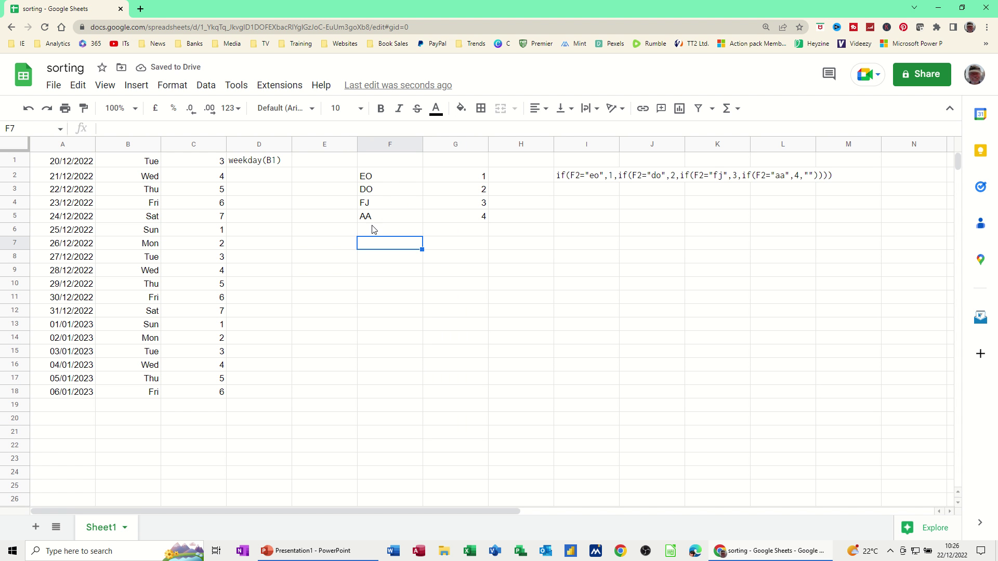
Examine the code in F2 and the nested IF formula in G2 that assigns its number
{"action": "left_click", "coordinate": [385, 181]}
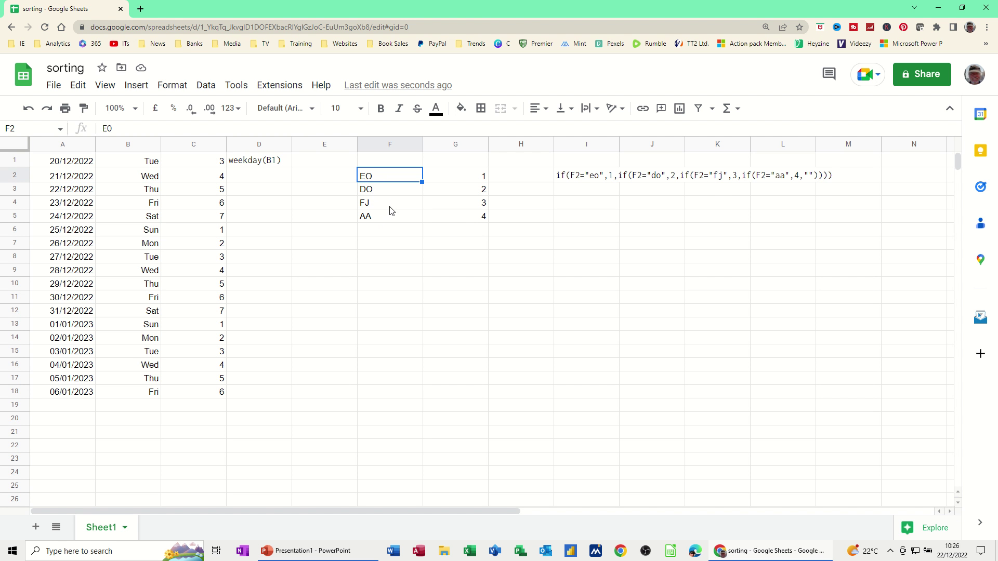
{"action": "left_click", "coordinate": [450, 180]}
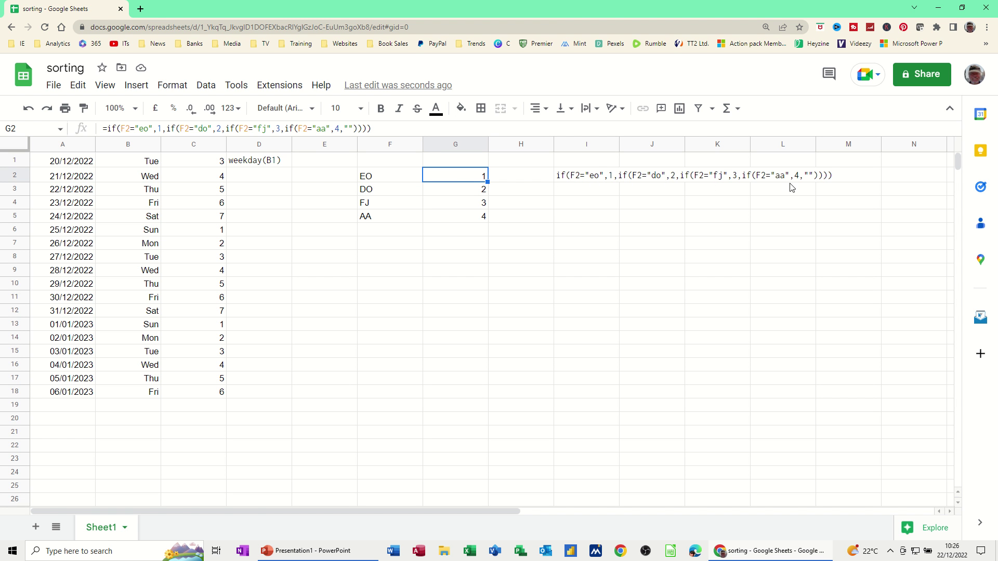
{"action": "left_click", "coordinate": [430, 260]}
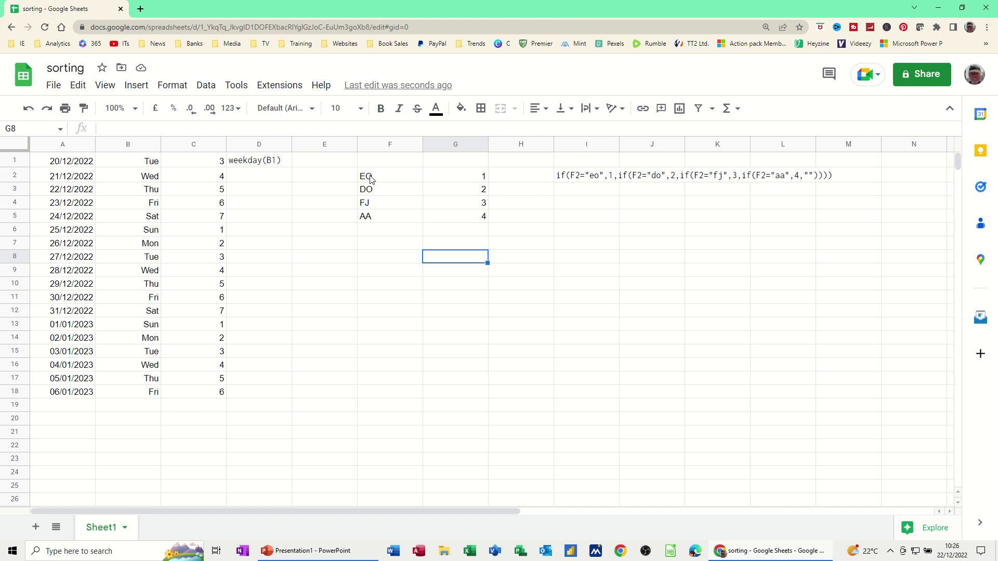
Copy the four codes in F2:F5 and paste them starting at F8
{"action": "left_click_drag", "start_coordinate": [371, 179], "coordinate": [375, 213]}
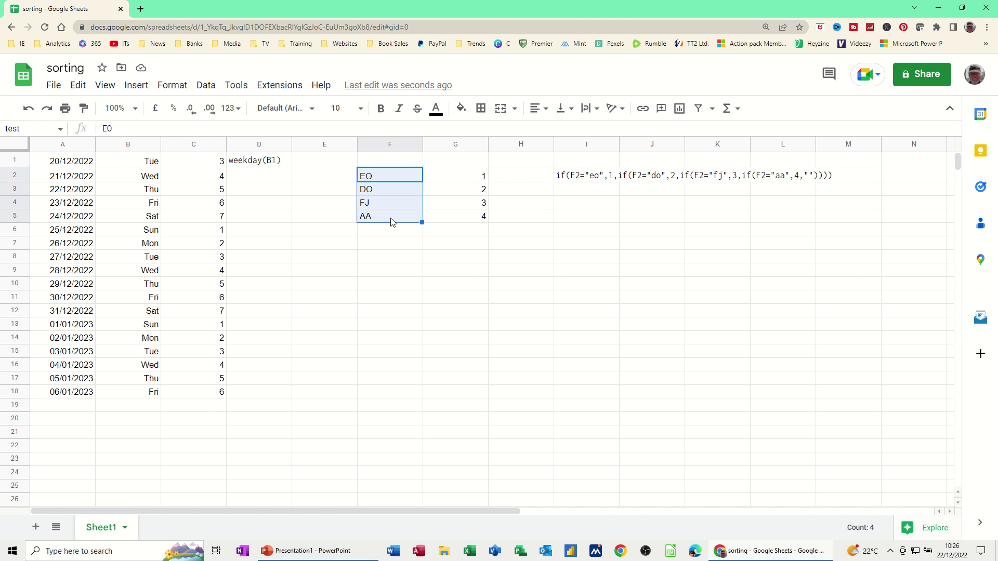
{"action": "left_click", "coordinate": [378, 264]}
{"action": "key", "text": "ctrl+v"}
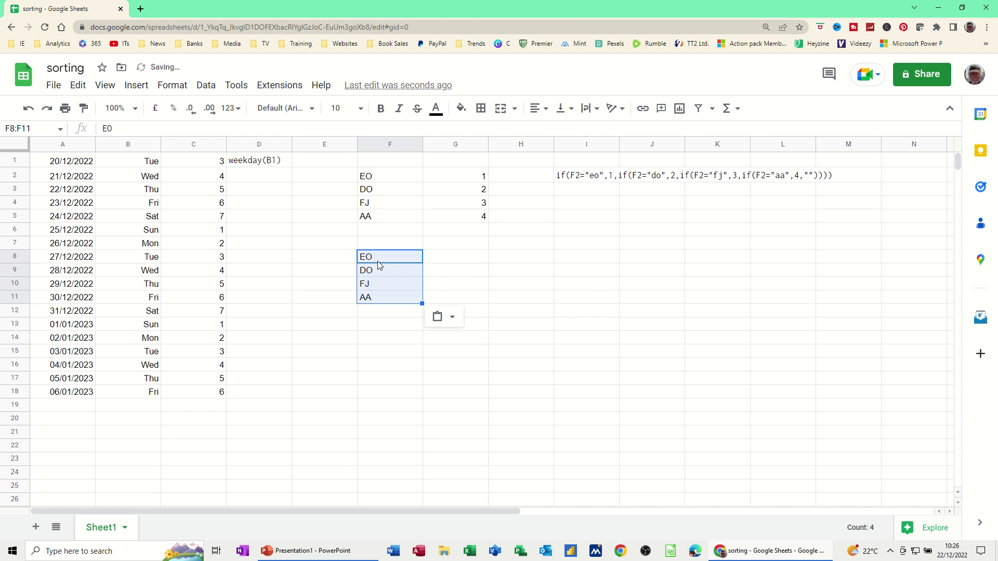
Start an IF formula in G8 that returns 1 when F8 equals "EO", continuing to its value-if-false argument
{"action": "left_click", "coordinate": [462, 264]}
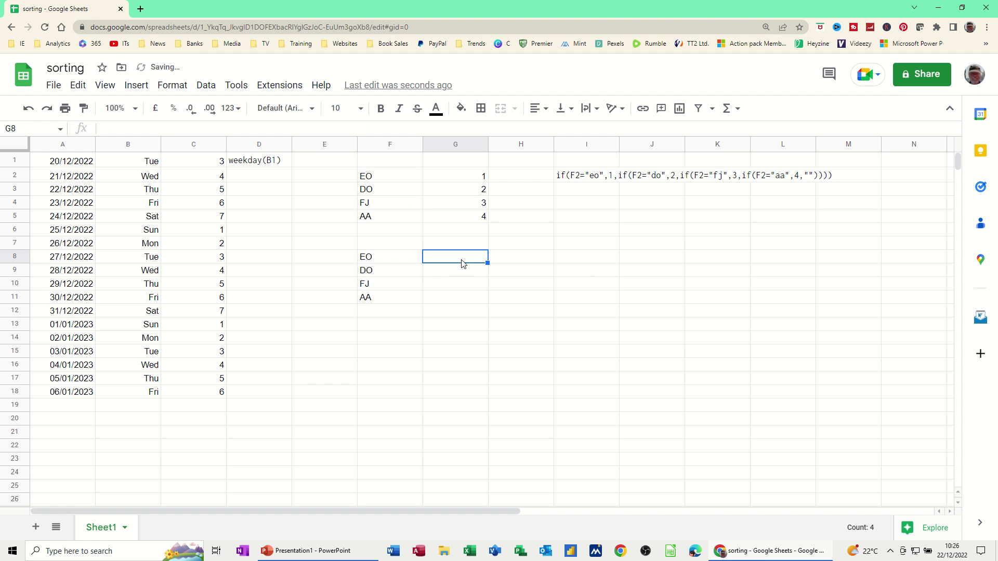
{"action": "type", "text": "=if("}
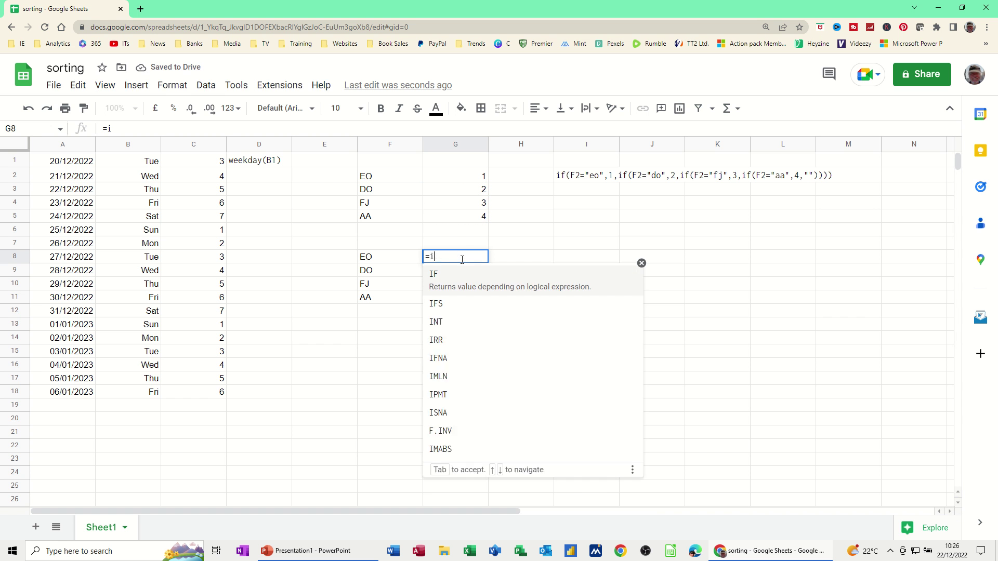
{"action": "left_click", "coordinate": [372, 262]}
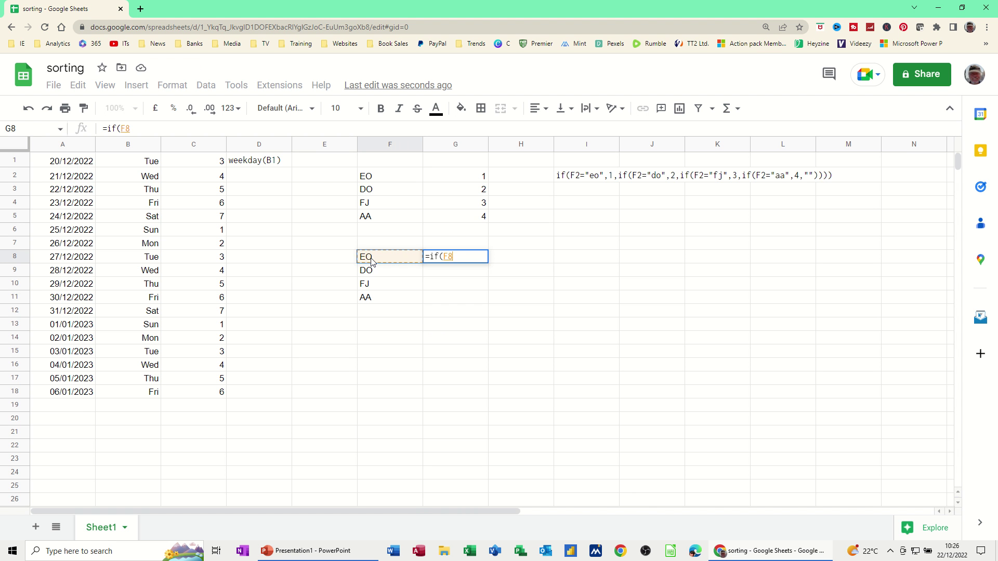
{"action": "type", "text": "="}
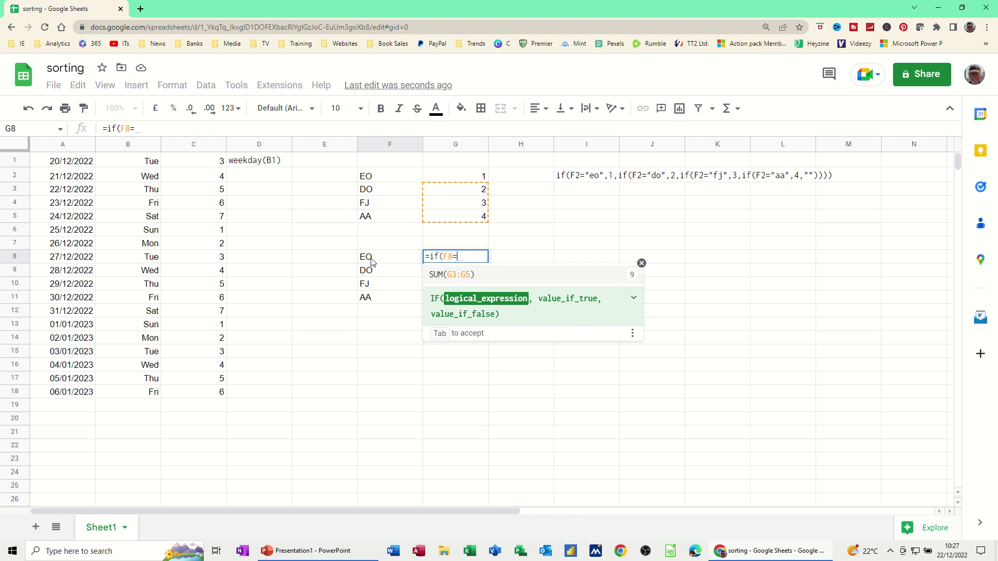
{"action": "type", "text": "E"}
{"action": "key", "text": "BackSpace"}
{"action": "type", "text": "\""}
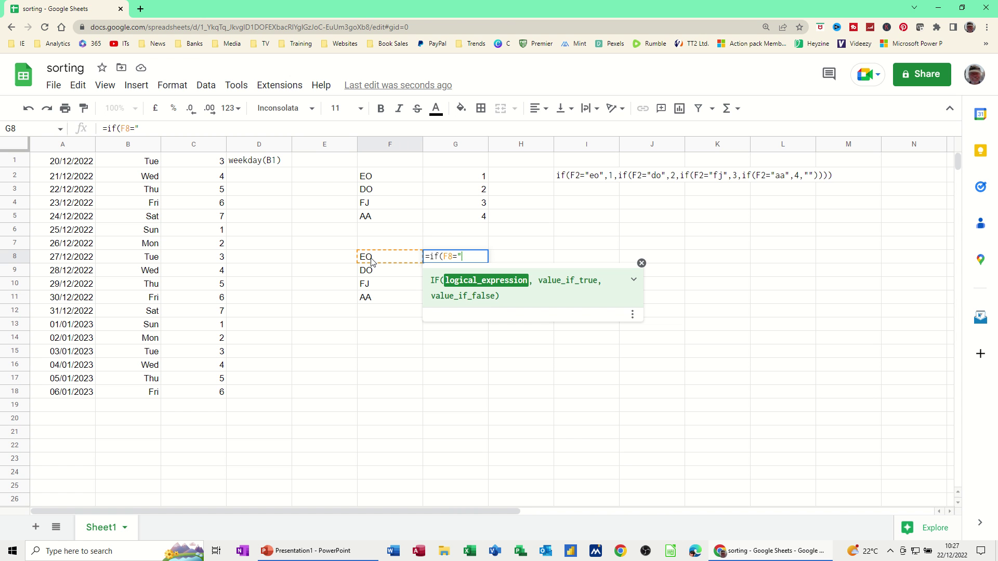
{"action": "type", "text": "EO\",1"}
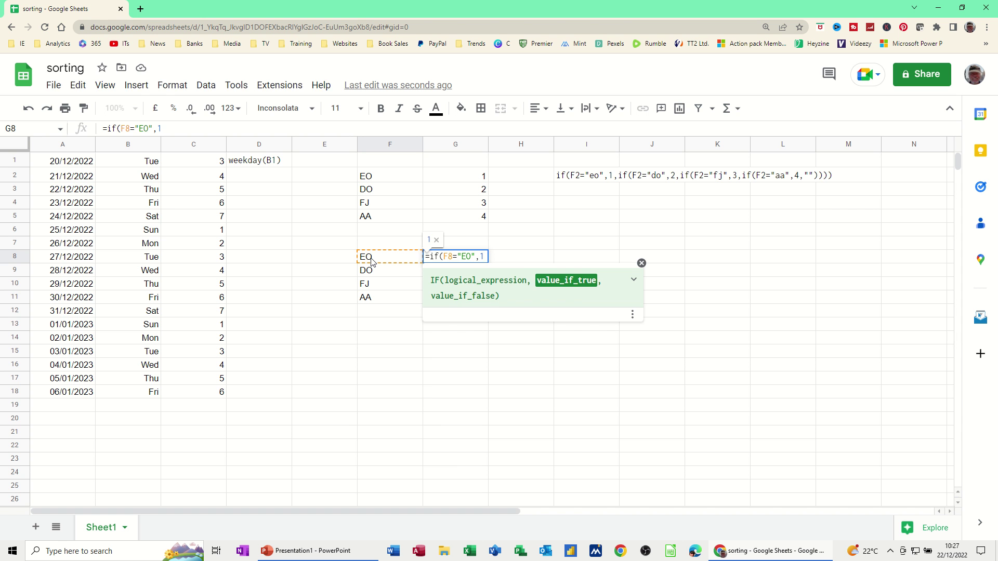
{"action": "type", "text": ","}
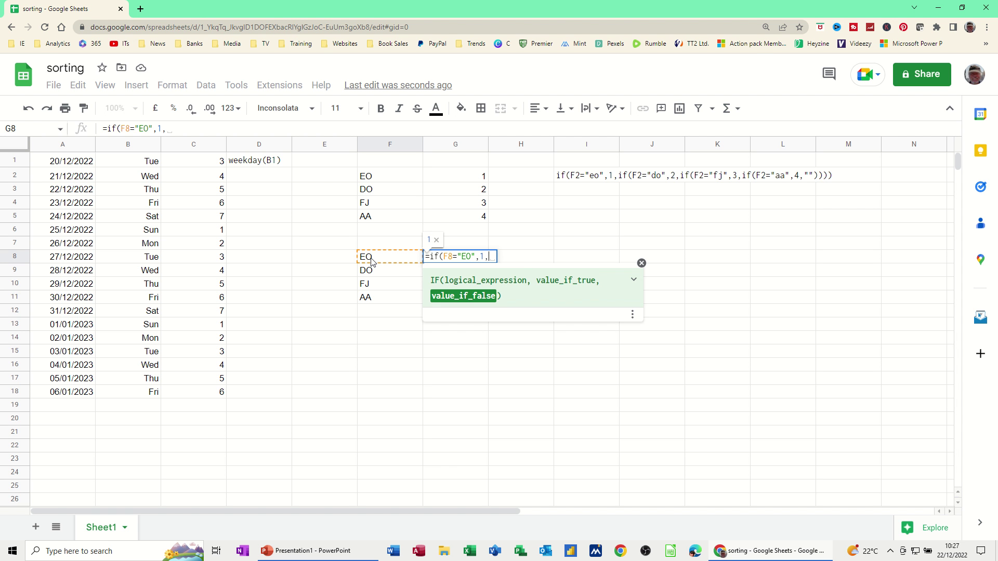
Nest a second IF in the G8 formula that returns 2 when F8 equals "do"
{"action": "type", "text": "if("}
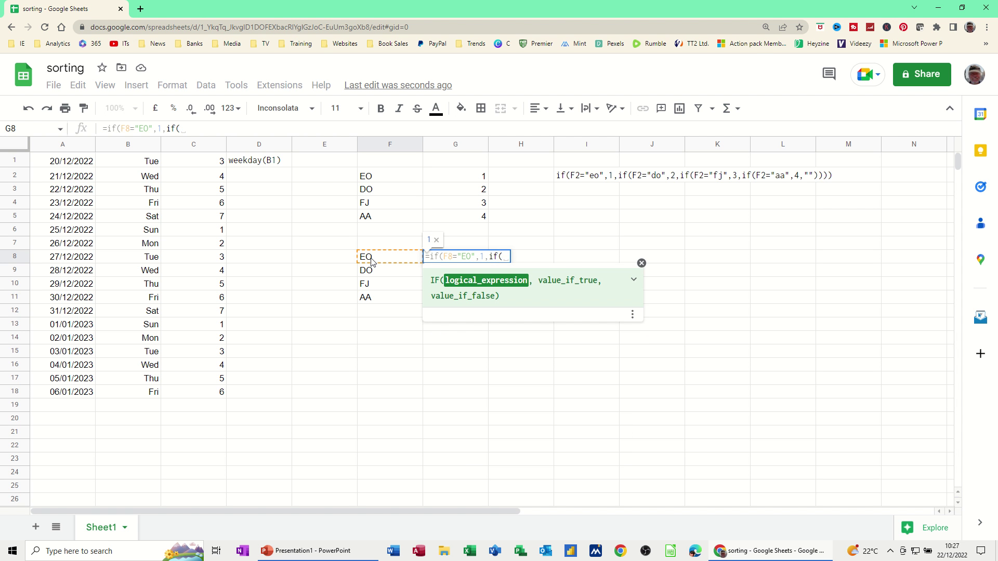
{"action": "left_click", "coordinate": [373, 262]}
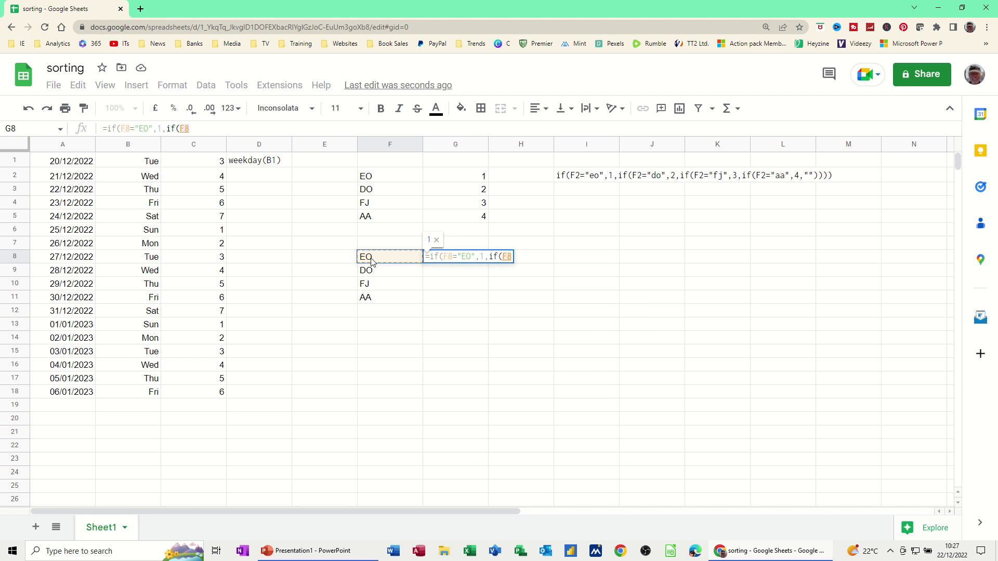
{"action": "type", "text": "="}
{"action": "type", "text": "\"d"}
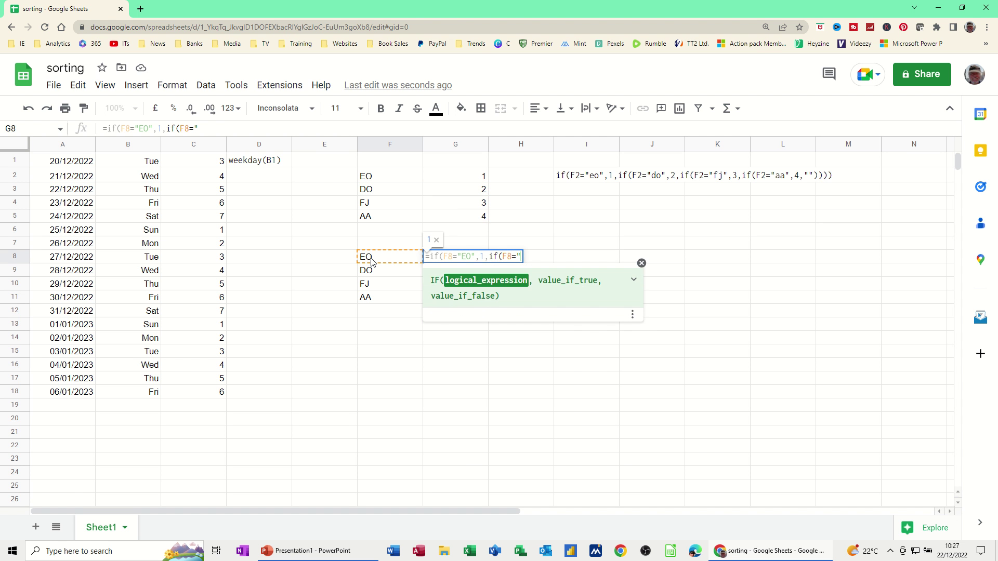
{"action": "type", "text": "o\",2"}
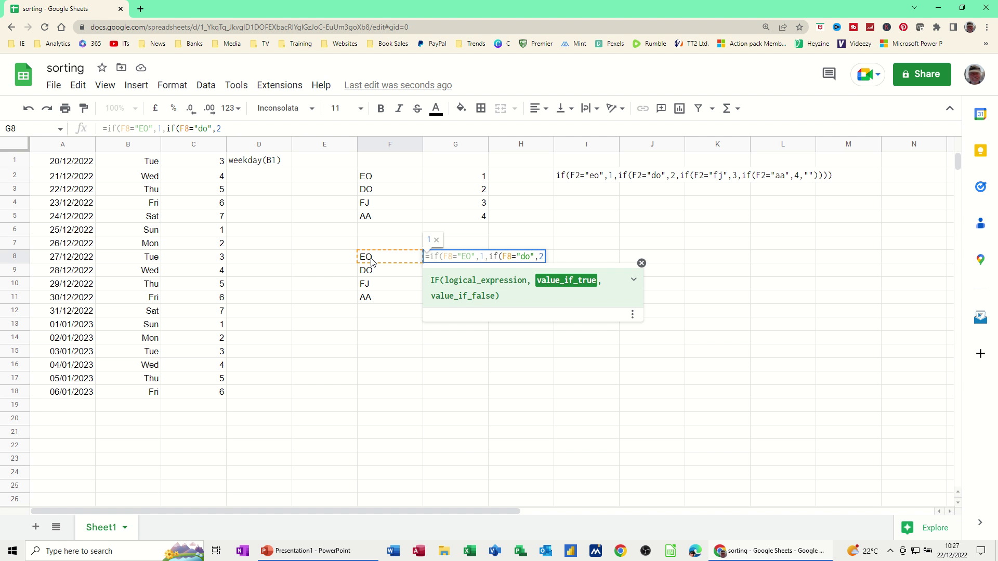
Nest a third IF in the G8 formula that returns 3 when F8 equals "fj"
{"action": "type", "text": ",if("}
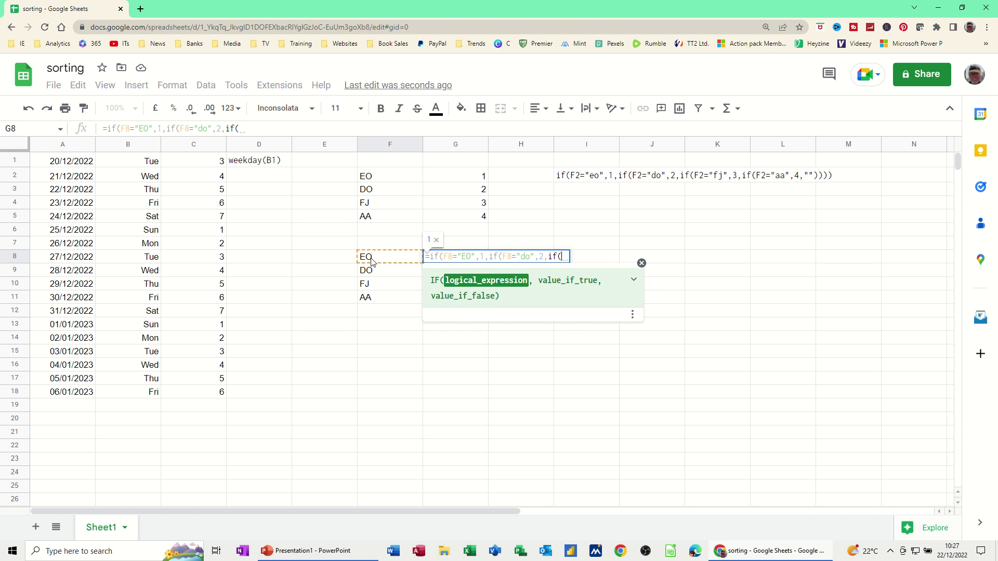
{"action": "left_click", "coordinate": [371, 259]}
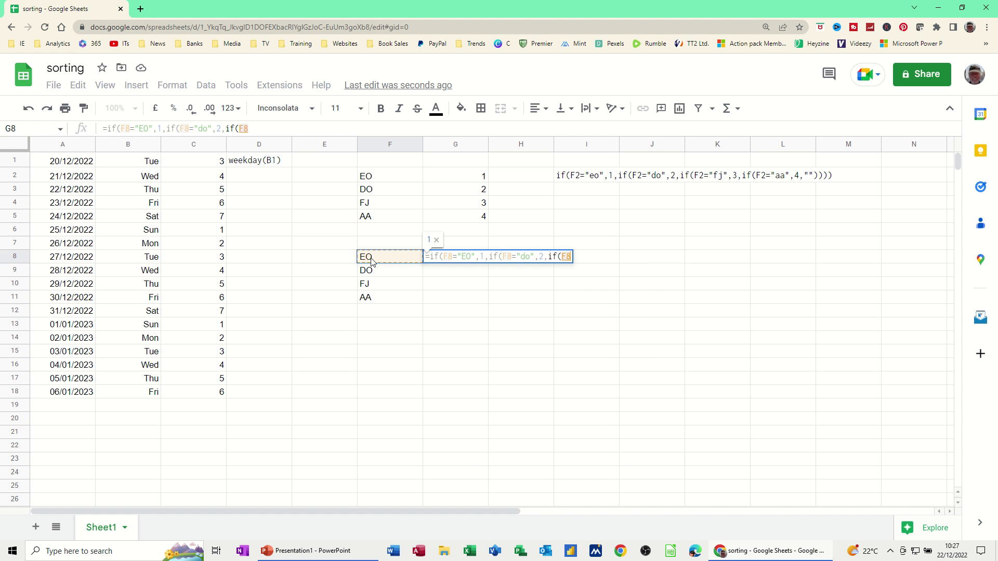
{"action": "type", "text": "="}
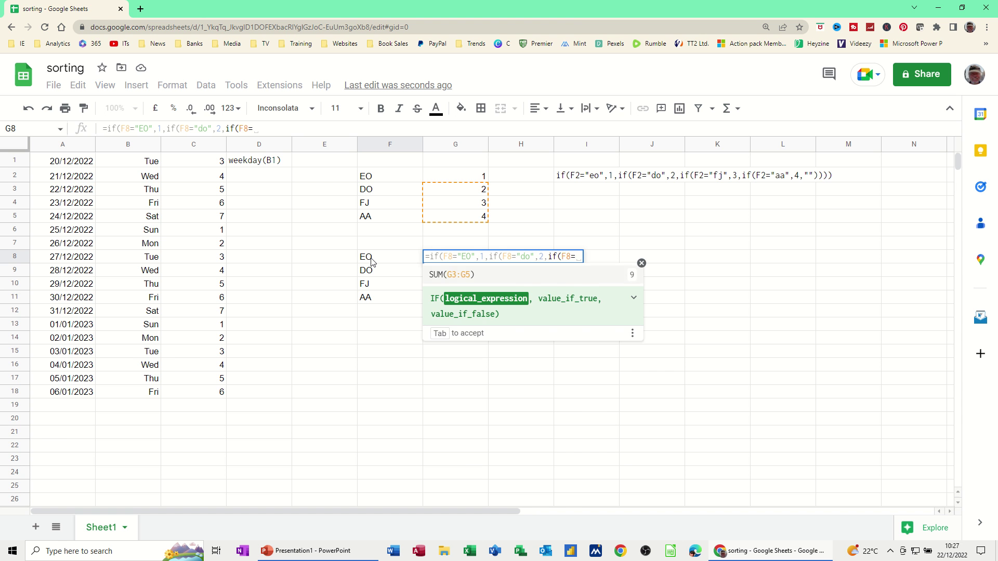
{"action": "type", "text": "\""}
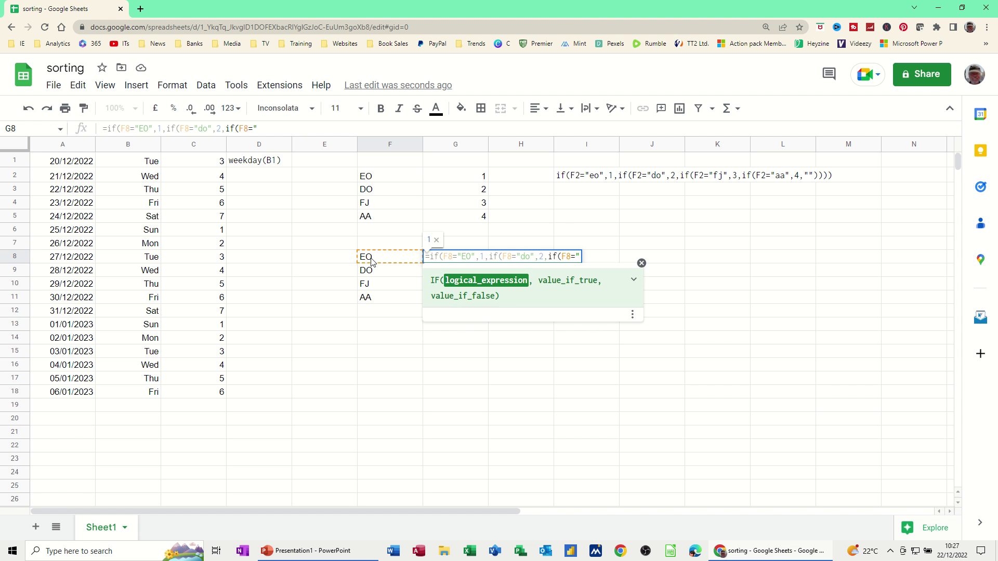
{"action": "type", "text": "fj\",3"}
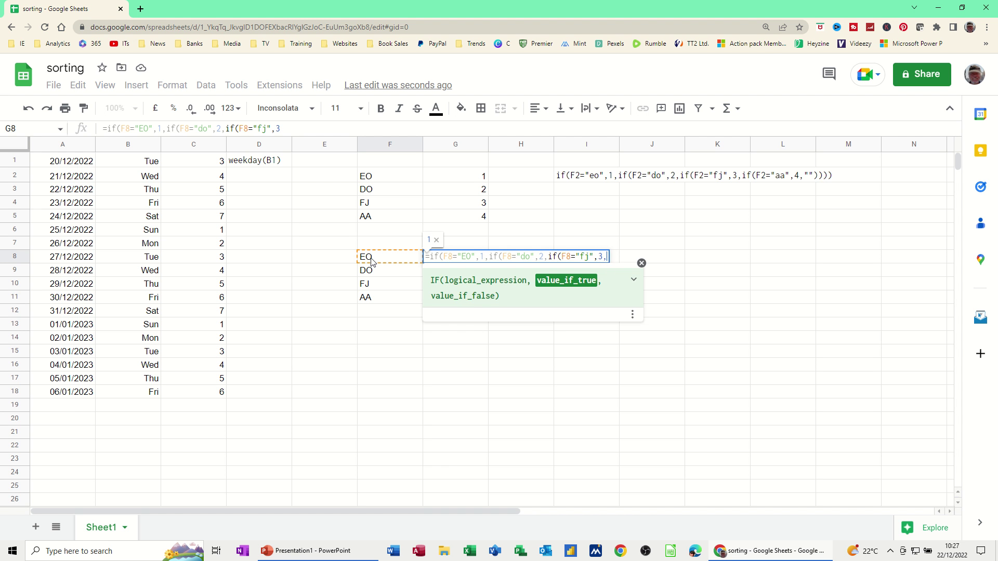
Finish the G8 formula with a fourth IF returning 4 when F8 equals "aa" and otherwise "", and auto-fill it through G9:G11
{"action": "type", "text": ",if("}
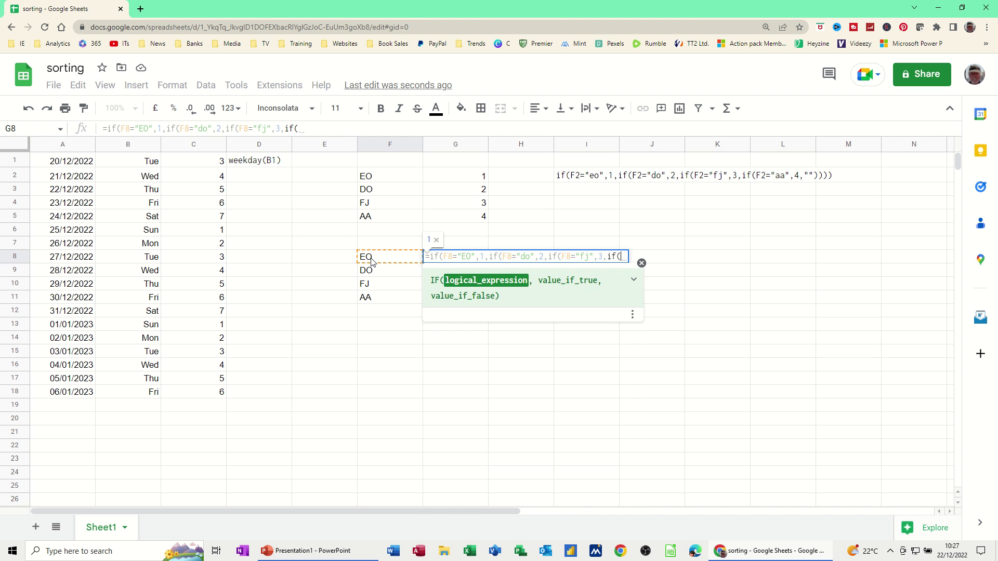
{"action": "left_click", "coordinate": [372, 261]}
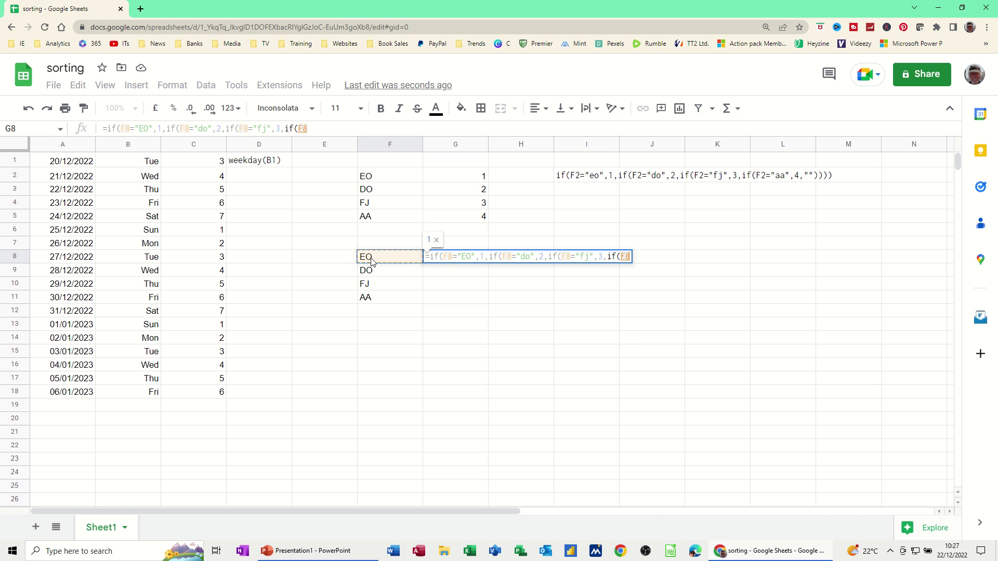
{"action": "type", "text": "=\"aa"}
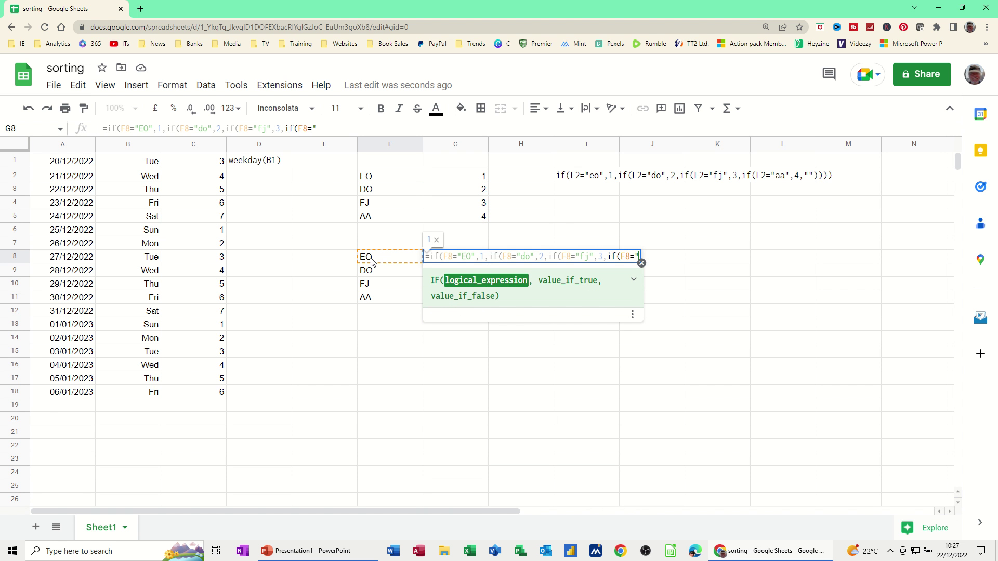
{"action": "type", "text": "\",4"}
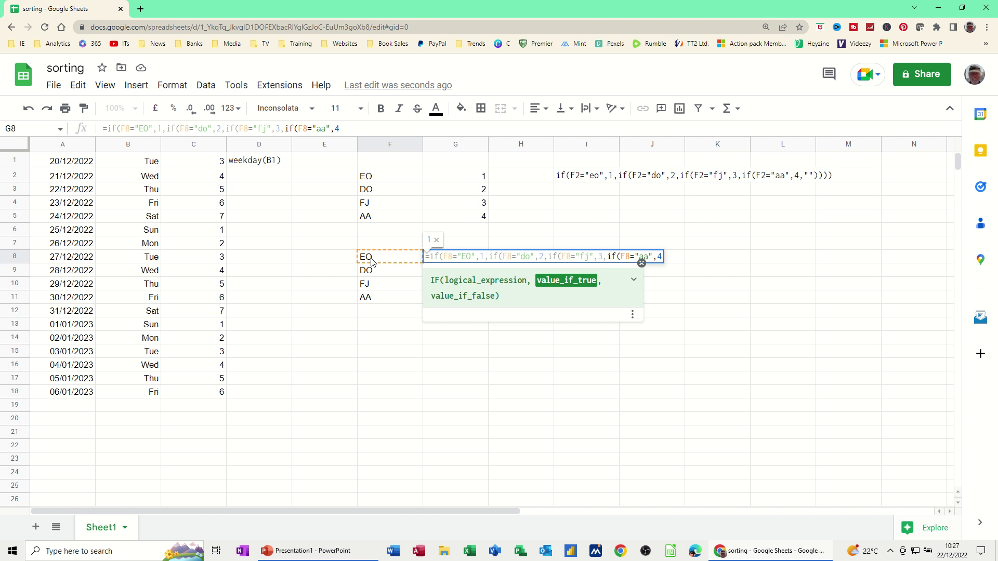
{"action": "type", "text": ","}
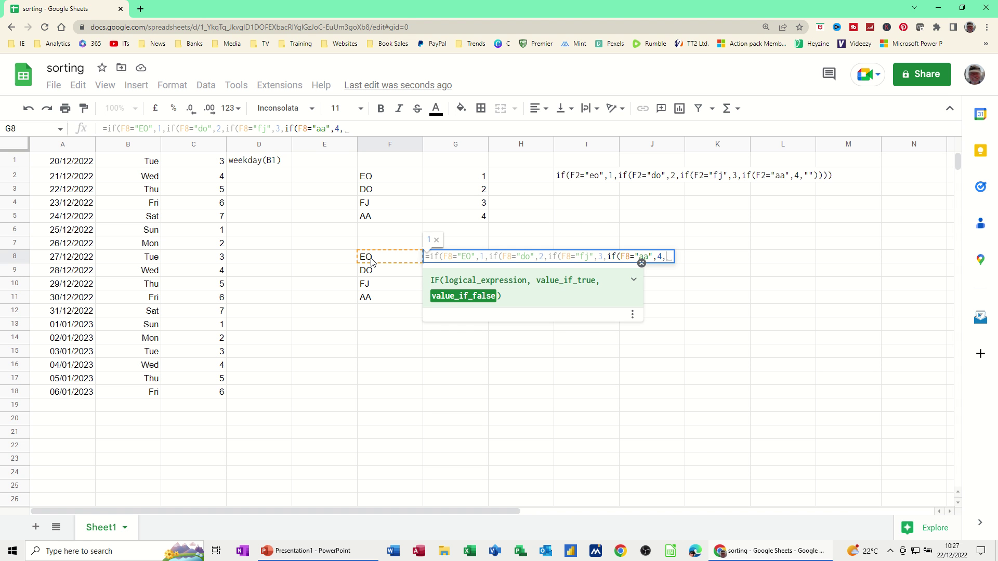
{"action": "type", "text": "\"\""}
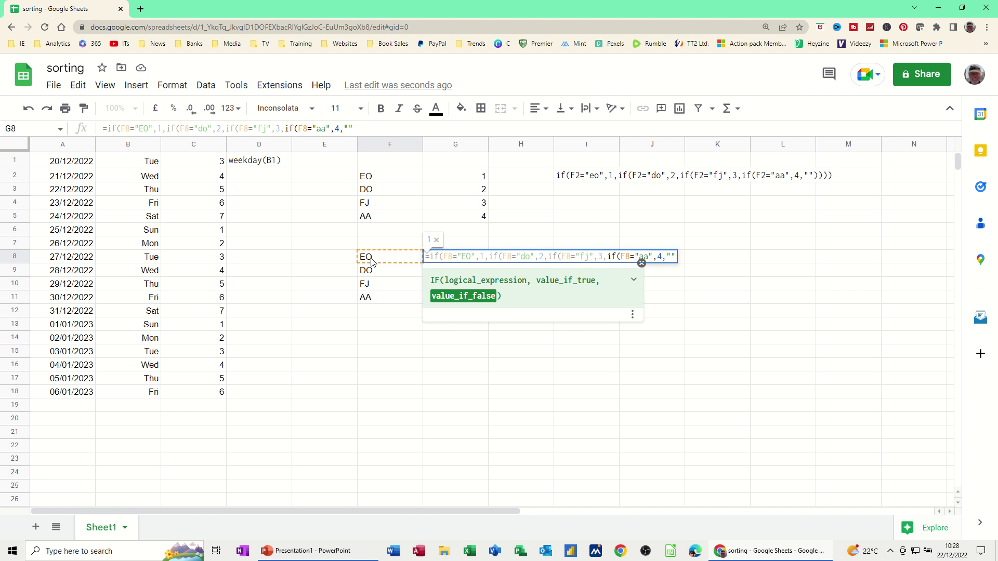
{"action": "type", "text": "))))"}
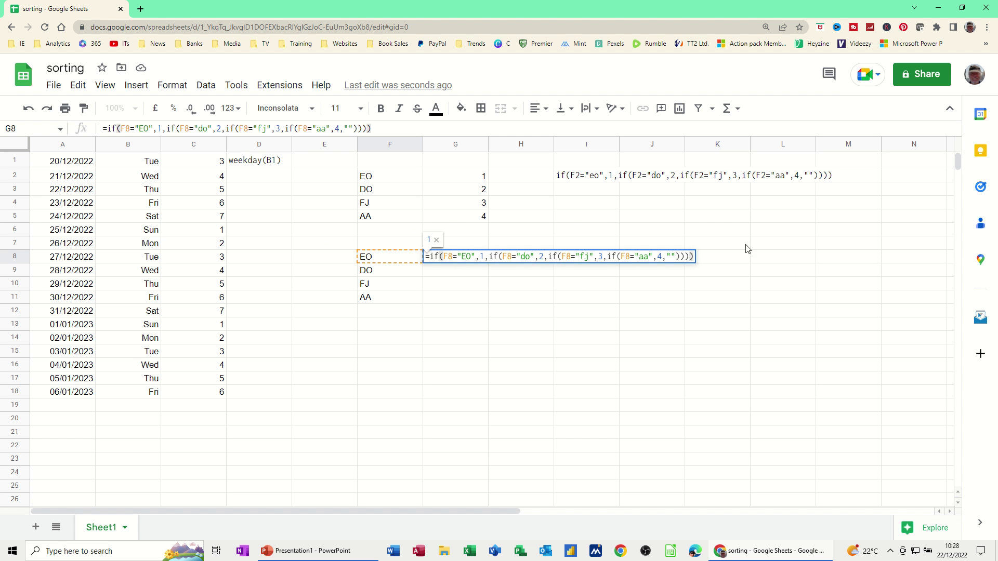
{"action": "key", "text": "Return"}
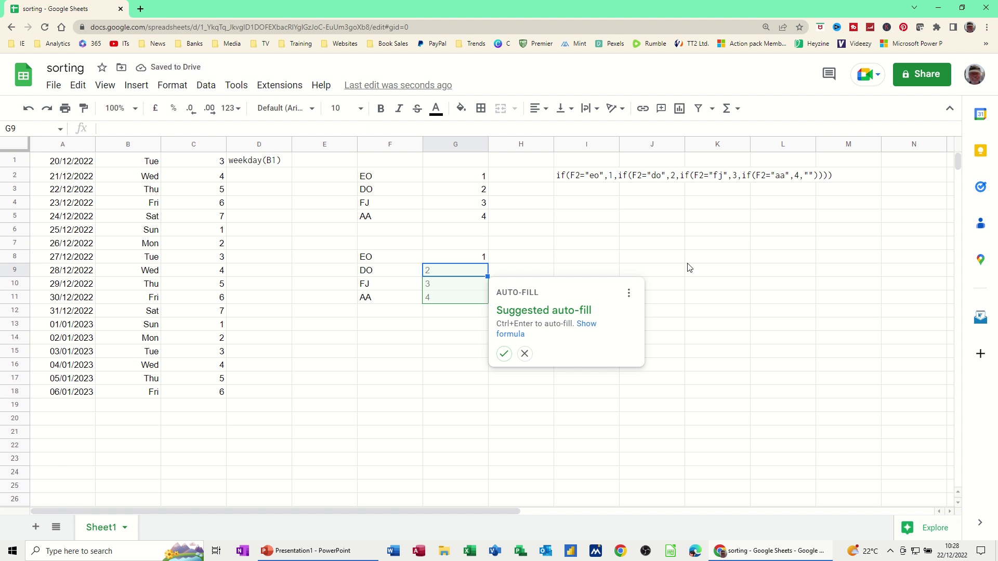
{"action": "key", "text": "ctrl+Return"}
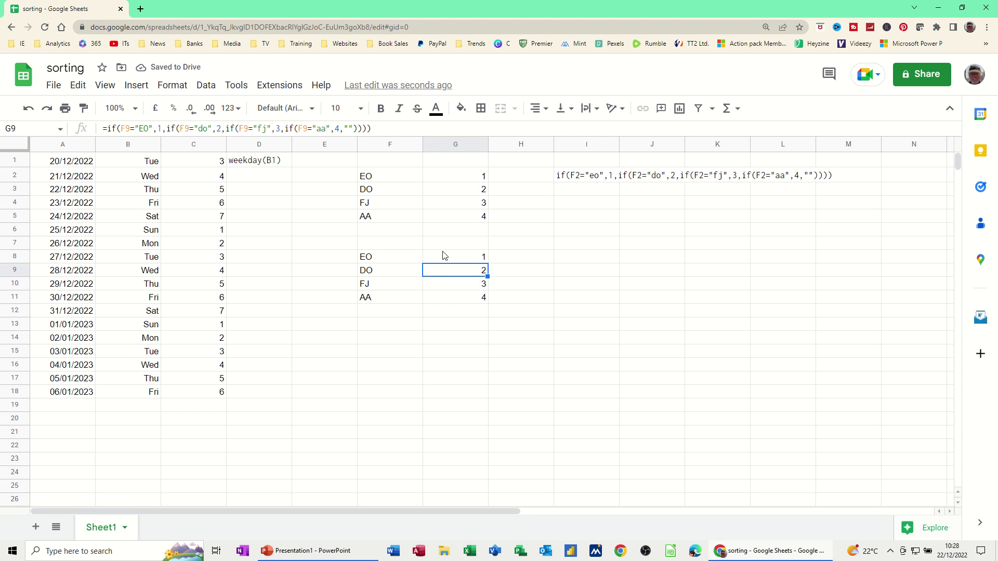
Add the headers "Appt" in F7 and "Order" in G7 above the codes and their numbers
{"action": "left_click", "coordinate": [387, 247]}
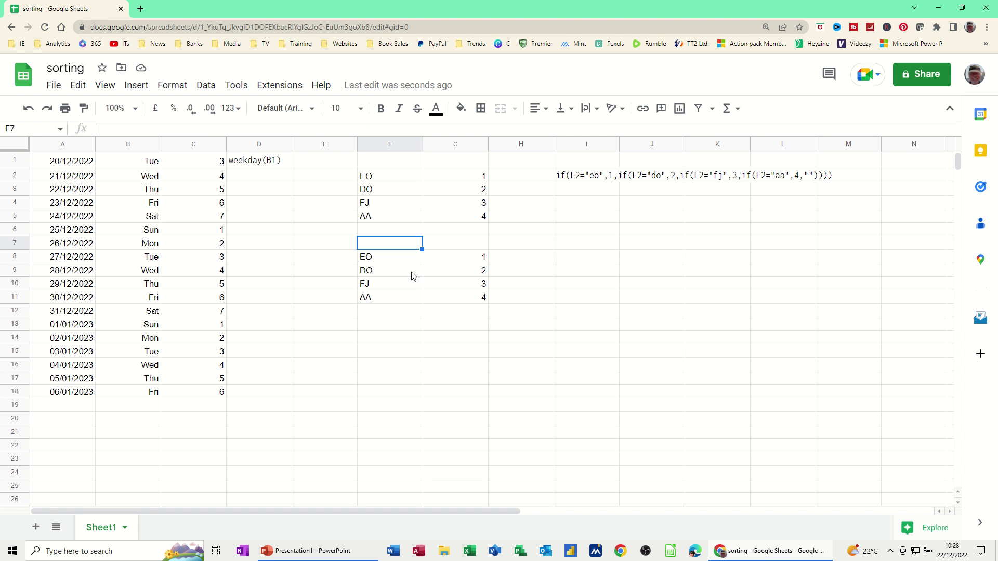
{"action": "type", "text": "Appt"}
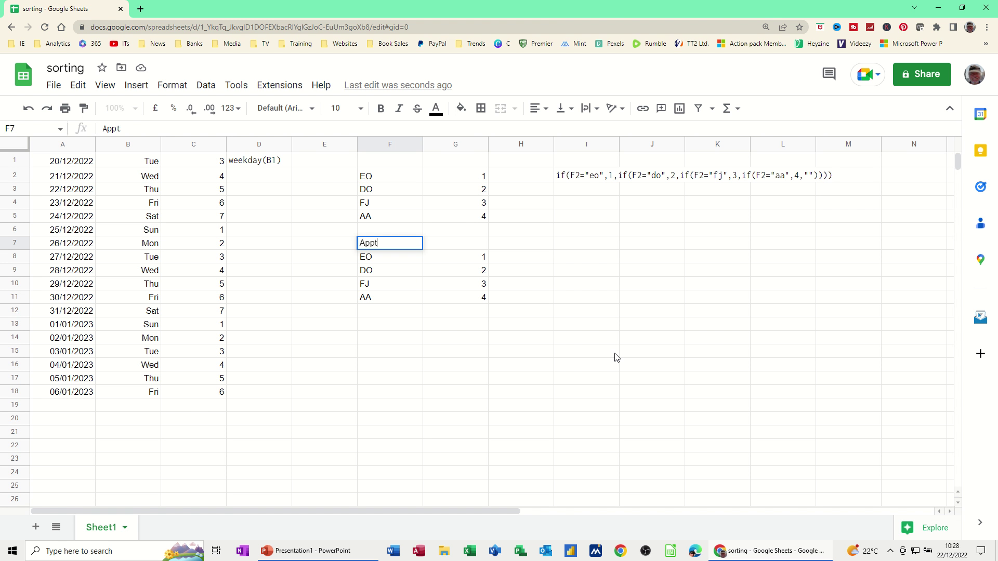
{"action": "left_click", "coordinate": [466, 246]}
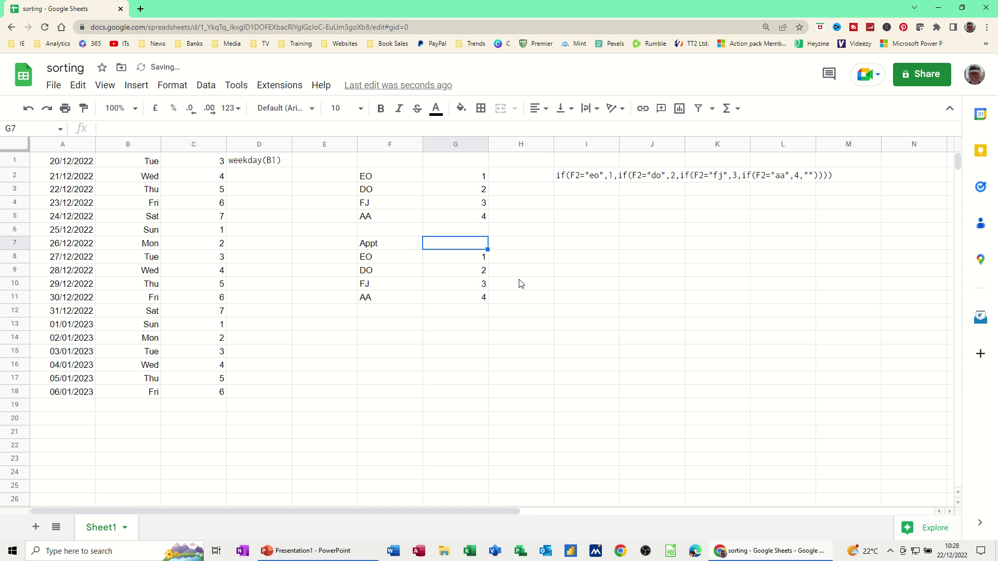
{"action": "type", "text": "Order"}
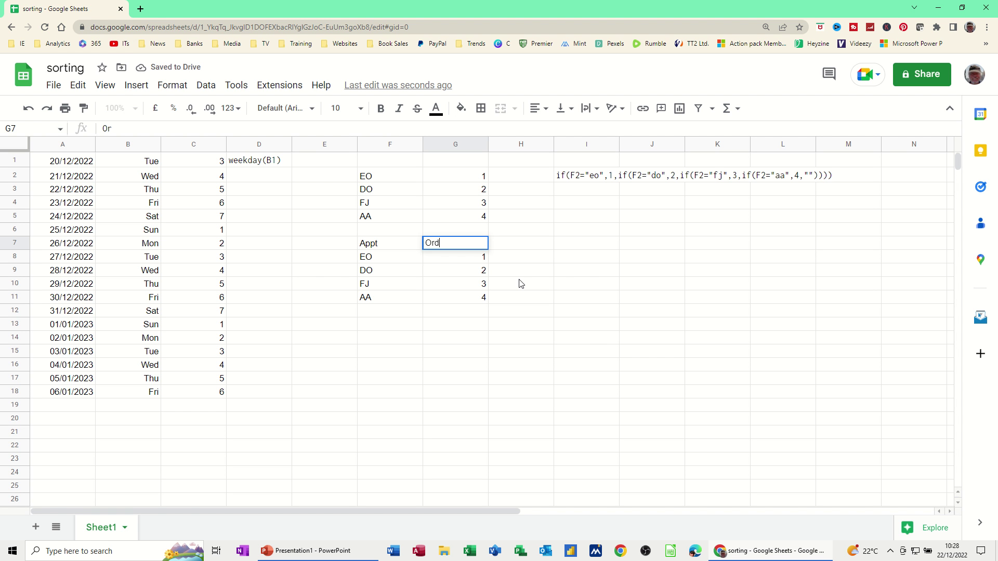
{"action": "left_click", "coordinate": [492, 298]}
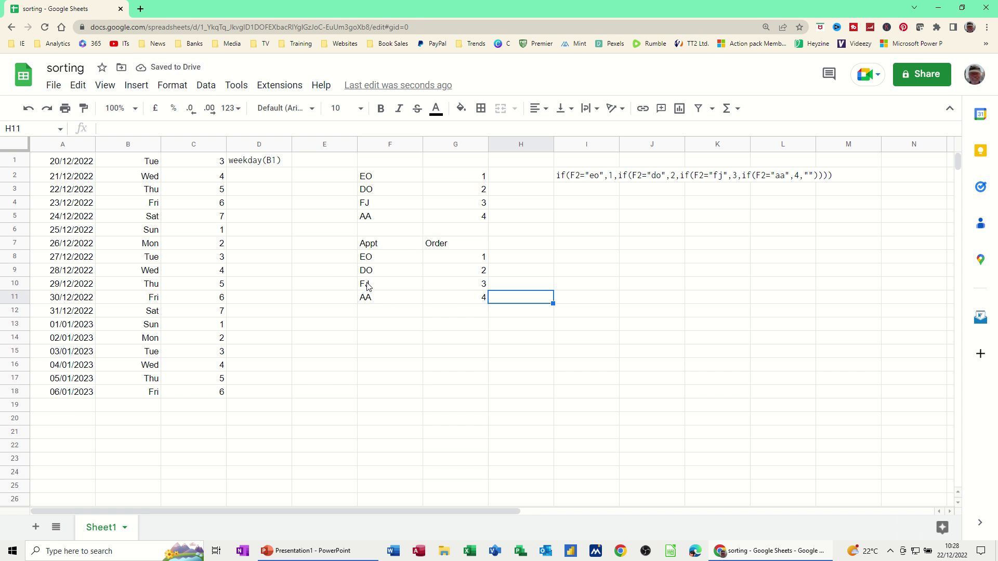
Fill the FJ and AA rows in F10:G11 down to row 23, and paste a copy of F8:G9 at F24
{"action": "left_click_drag", "start_coordinate": [369, 285], "coordinate": [466, 391]}
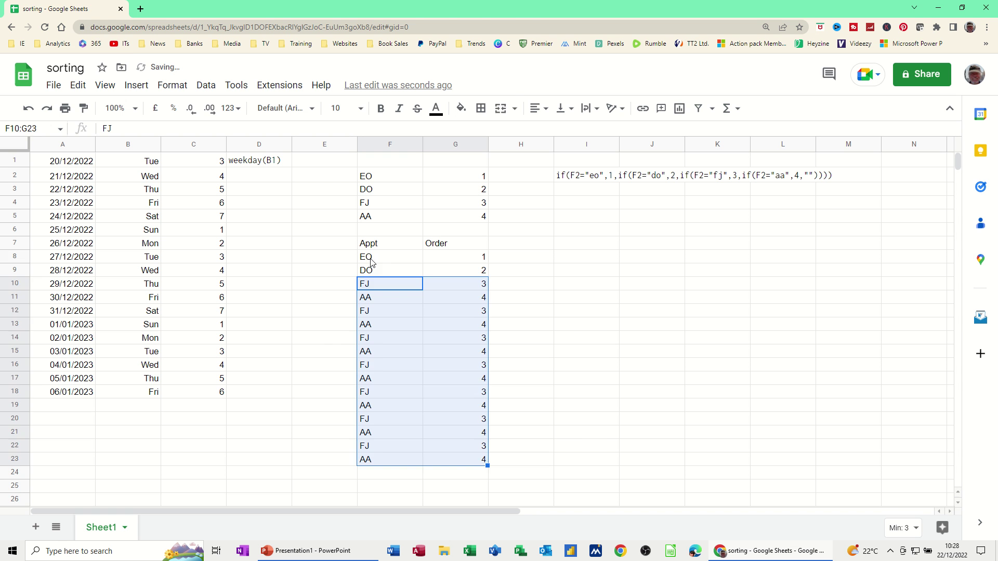
{"action": "left_click_drag", "start_coordinate": [371, 257], "coordinate": [466, 271]}
{"action": "key", "text": "ctrl+c"}
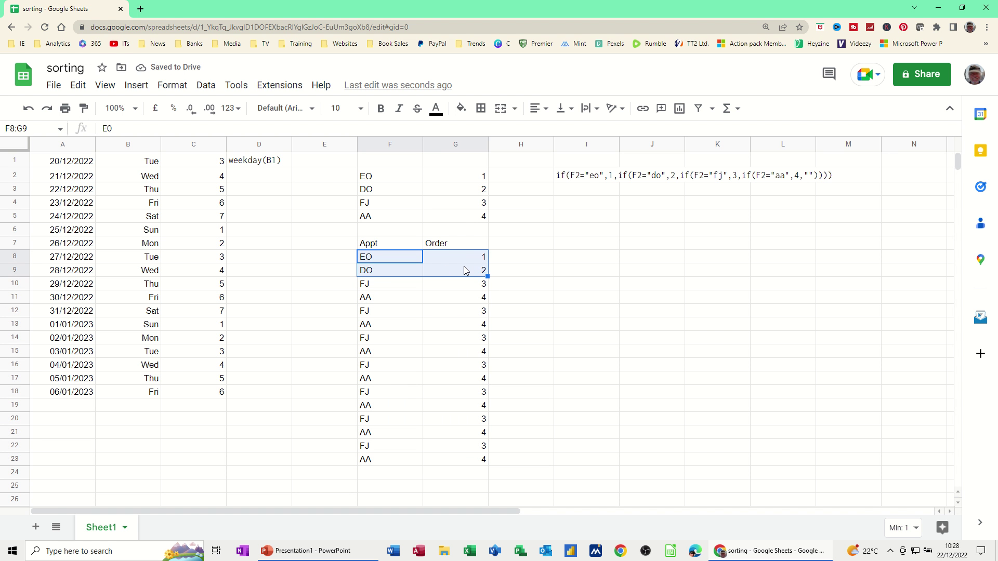
{"action": "left_click", "coordinate": [373, 475]}
{"action": "key", "text": "ctrl+v"}
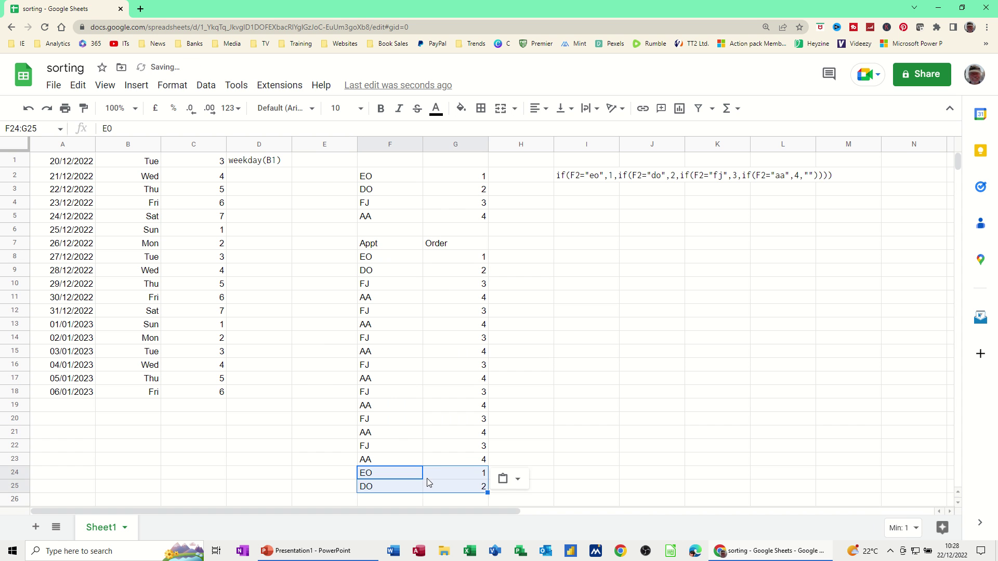
{"action": "left_click", "coordinate": [439, 353]}
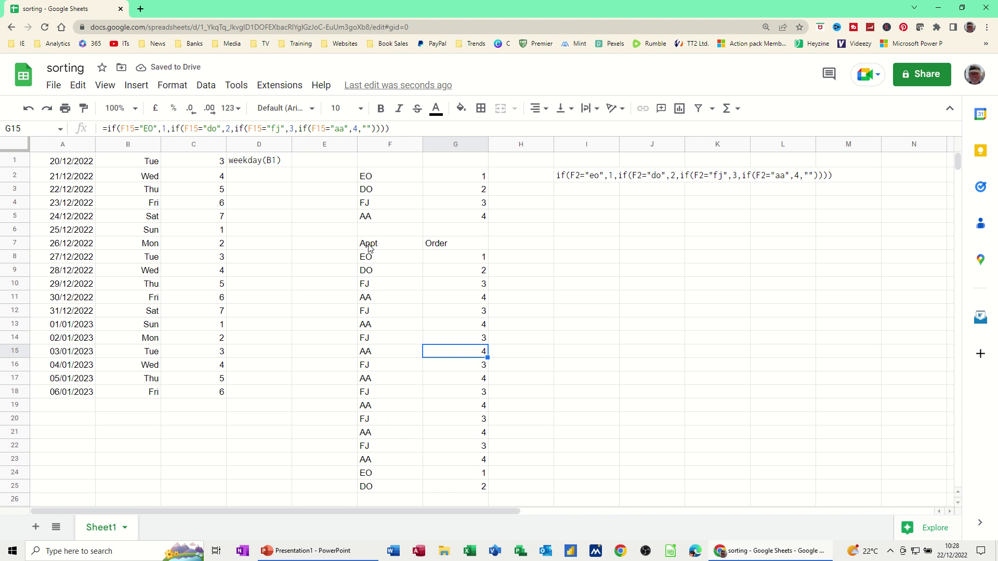
Sort the range F7:G25 by the Order column from A to Z, treating the first row as a header
{"action": "left_click_drag", "start_coordinate": [370, 244], "coordinate": [463, 489]}
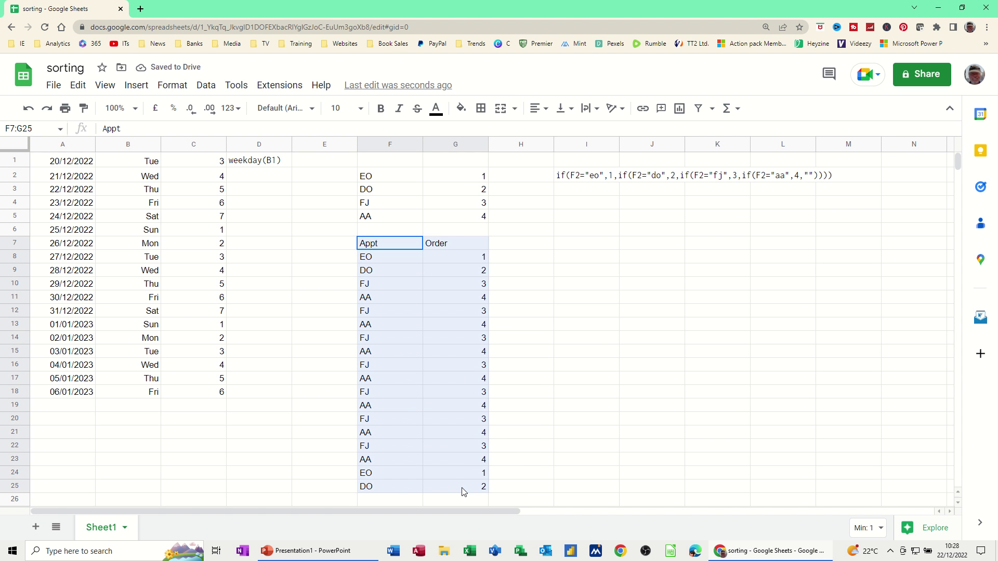
{"action": "left_click", "coordinate": [206, 86]}
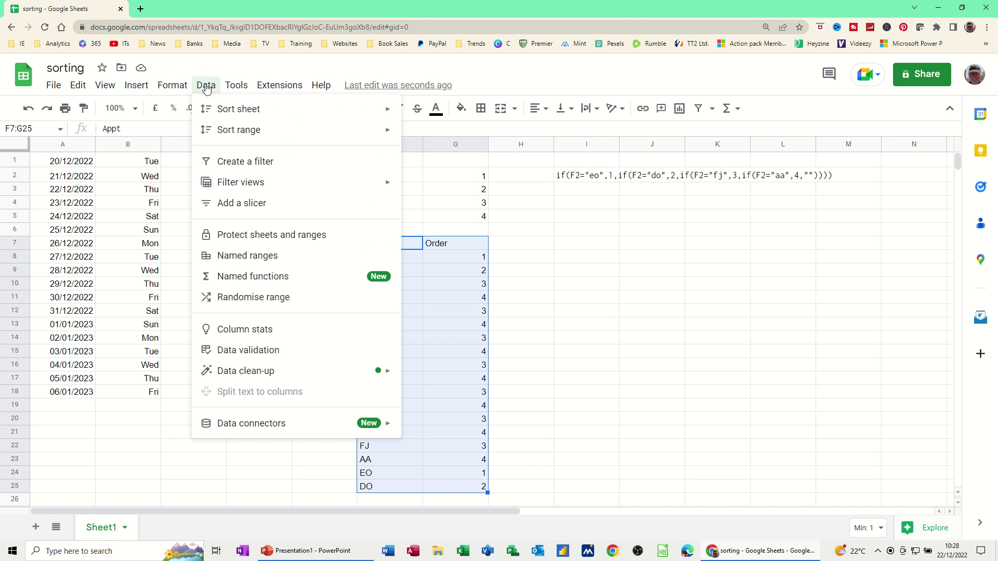
{"action": "mouse_move", "coordinate": [238, 132]}
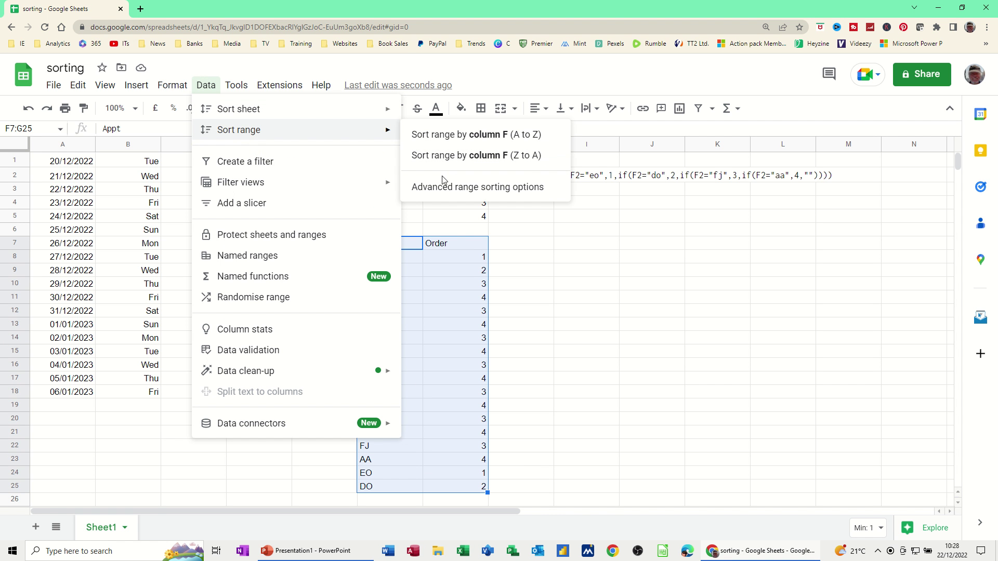
{"action": "left_click", "coordinate": [452, 188]}
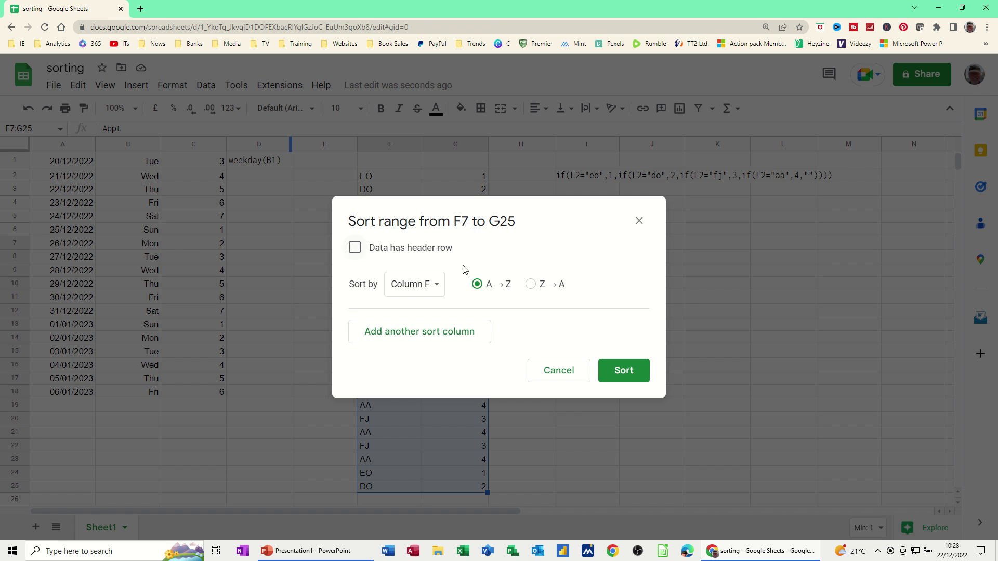
{"action": "left_click", "coordinate": [357, 254]}
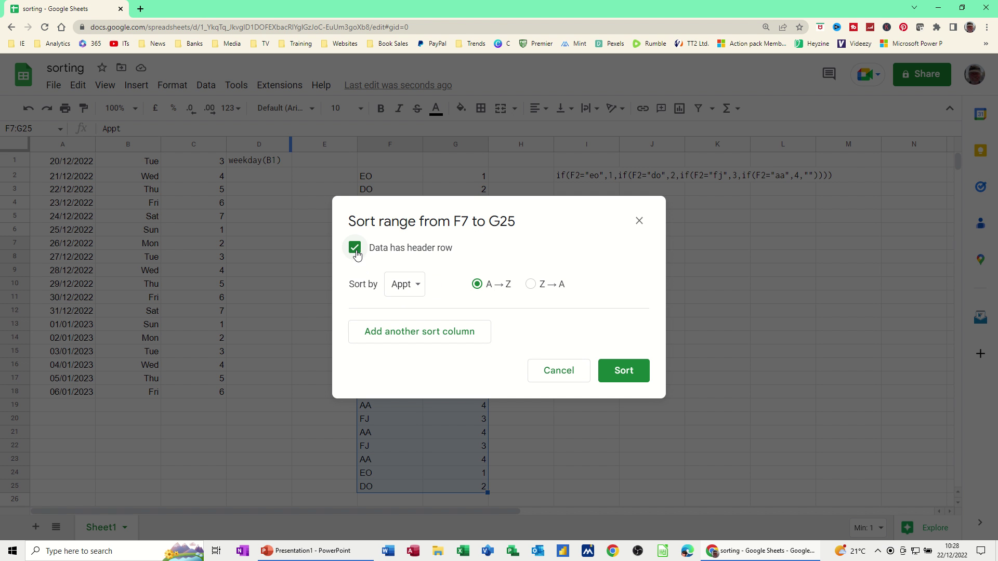
{"action": "left_click_drag", "start_coordinate": [471, 199], "coordinate": [668, 138]}
{"action": "left_click", "coordinate": [625, 227]}
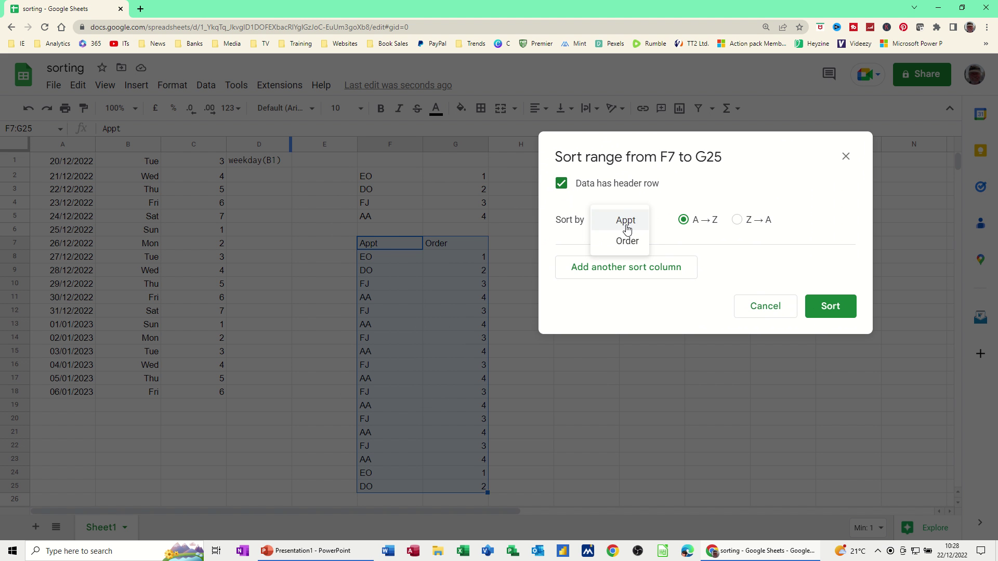
{"action": "left_click", "coordinate": [626, 247]}
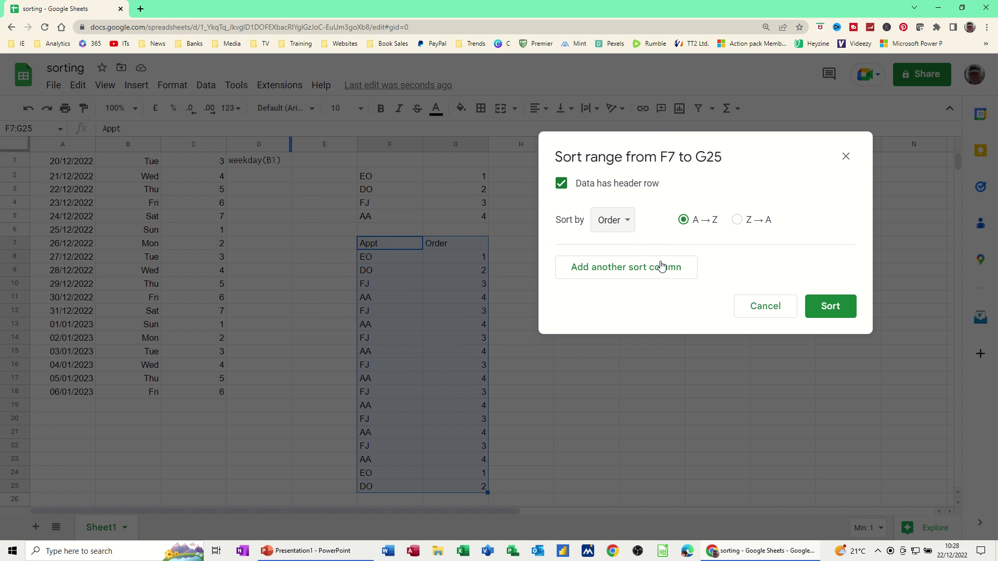
{"action": "left_click", "coordinate": [829, 307]}
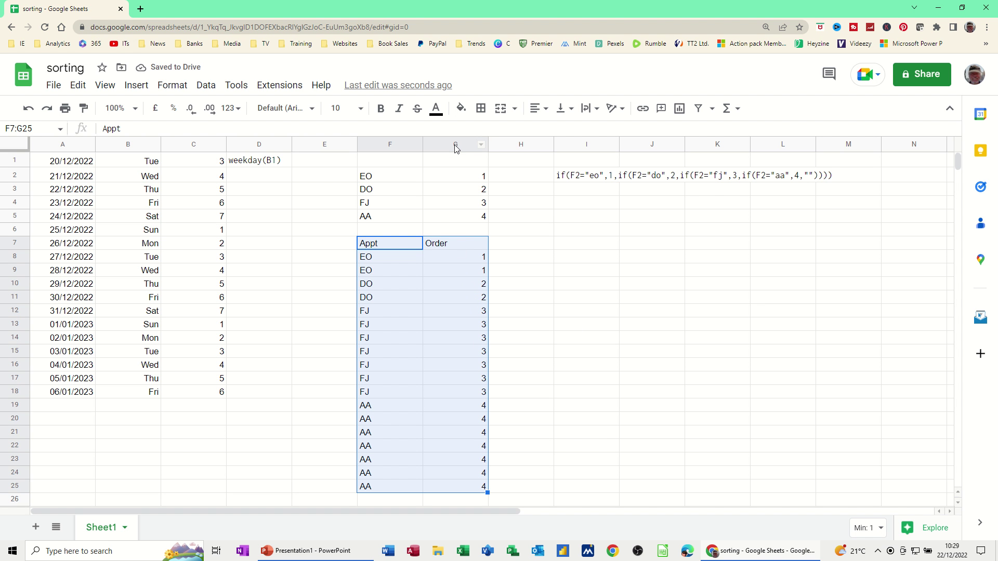
Hide column G, which holds the Order numbers beside the Appt codes
{"action": "right_click", "coordinate": [454, 145]}
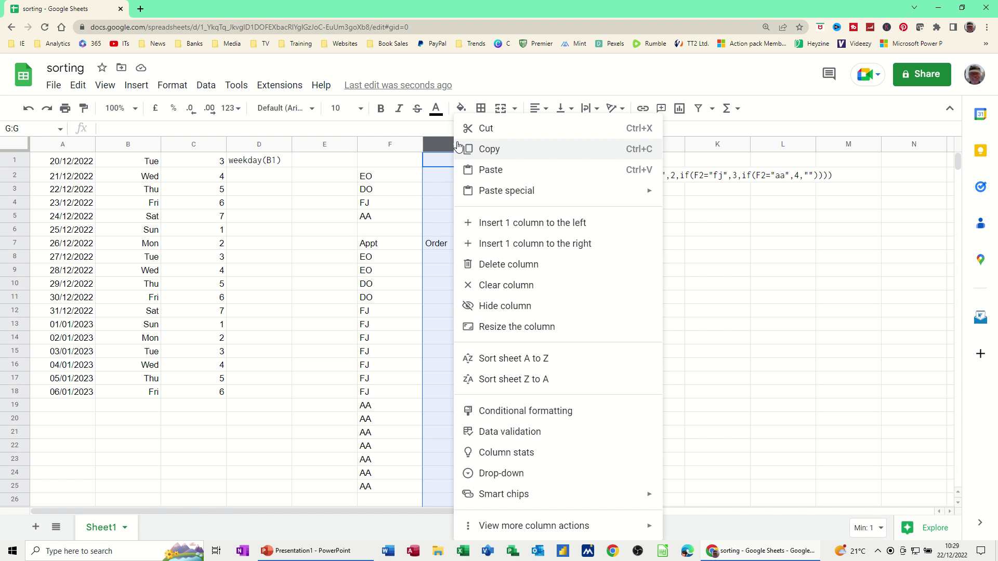
{"action": "left_click", "coordinate": [500, 307]}
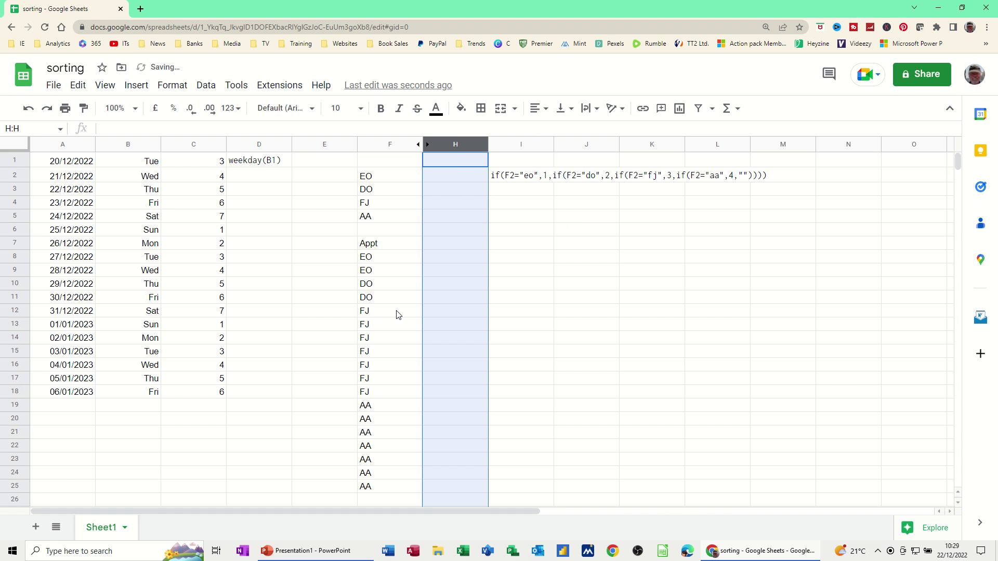
{"action": "right_click", "coordinate": [454, 143]}
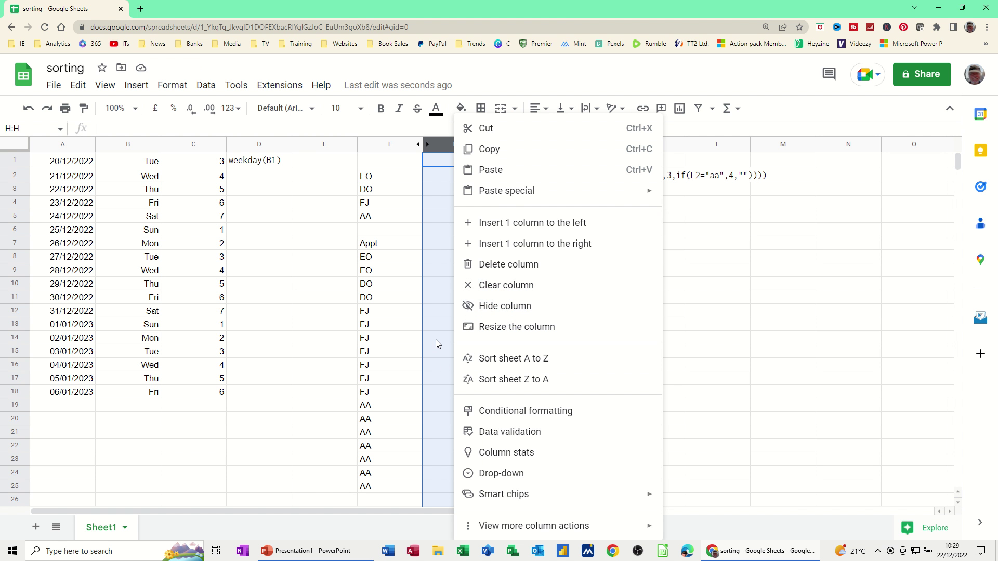
{"action": "key", "text": "Escape"}
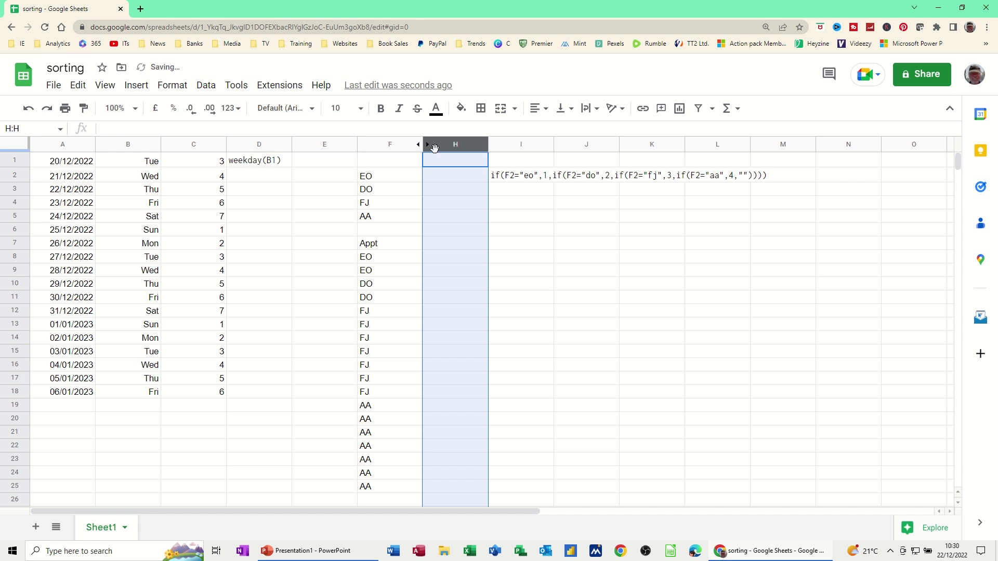
Unhide the hidden Order column between columns F and H, and select cell G9
{"action": "left_click", "coordinate": [450, 258]}
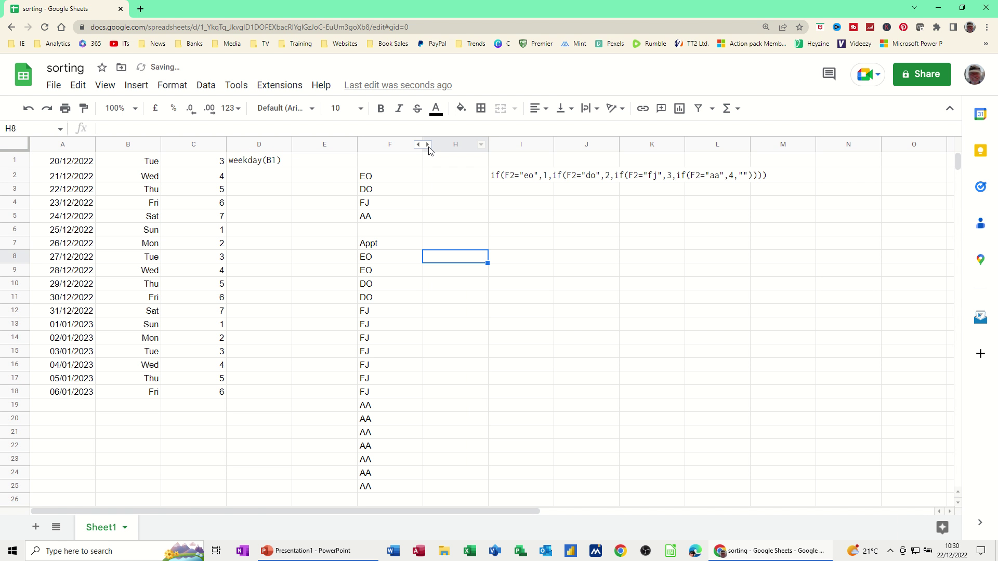
{"action": "left_click", "coordinate": [422, 145]}
{"action": "left_click", "coordinate": [455, 272]}
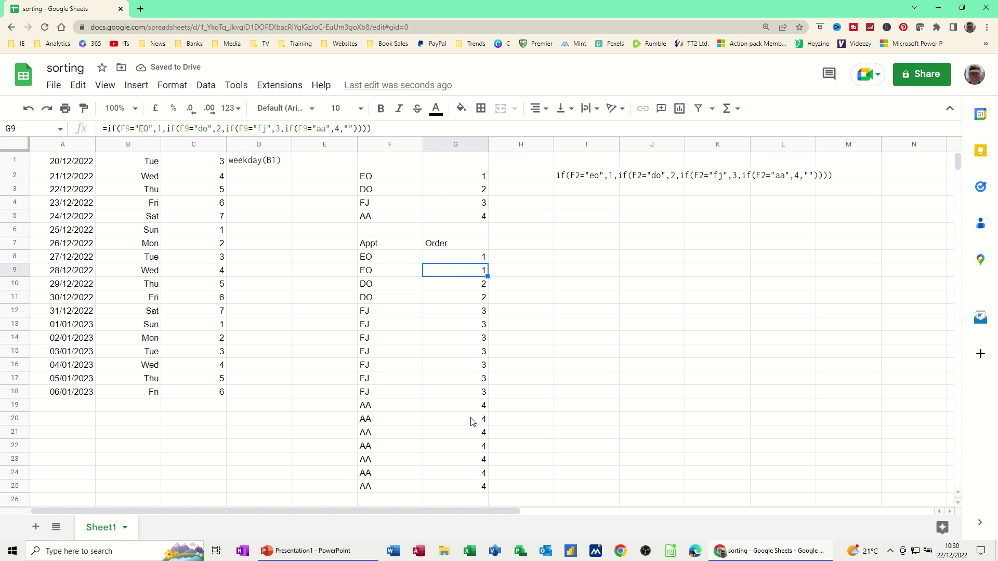
Hide the Order column again so only the sorted Appt codes show in column F
{"action": "right_click", "coordinate": [451, 145]}
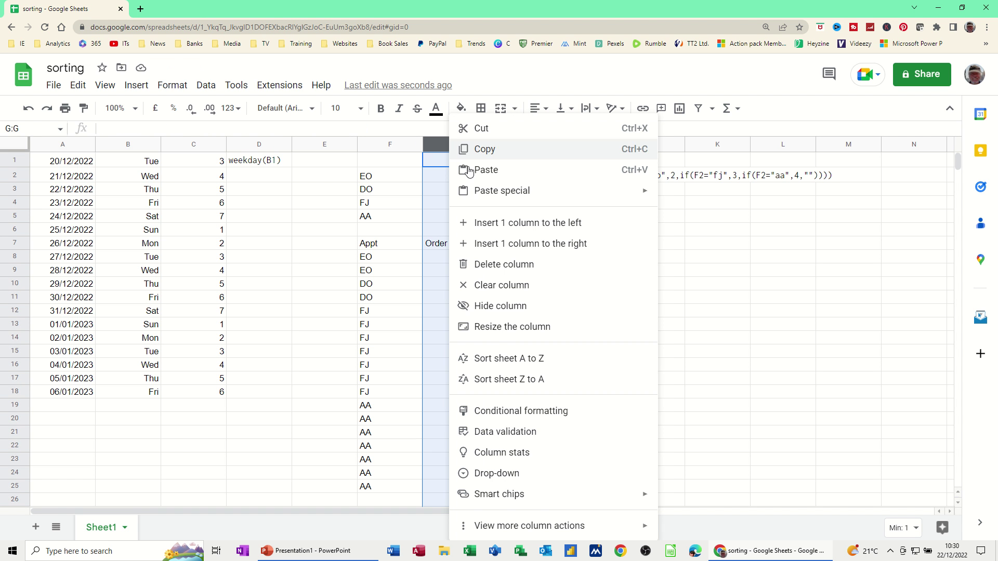
{"action": "left_click", "coordinate": [472, 306]}
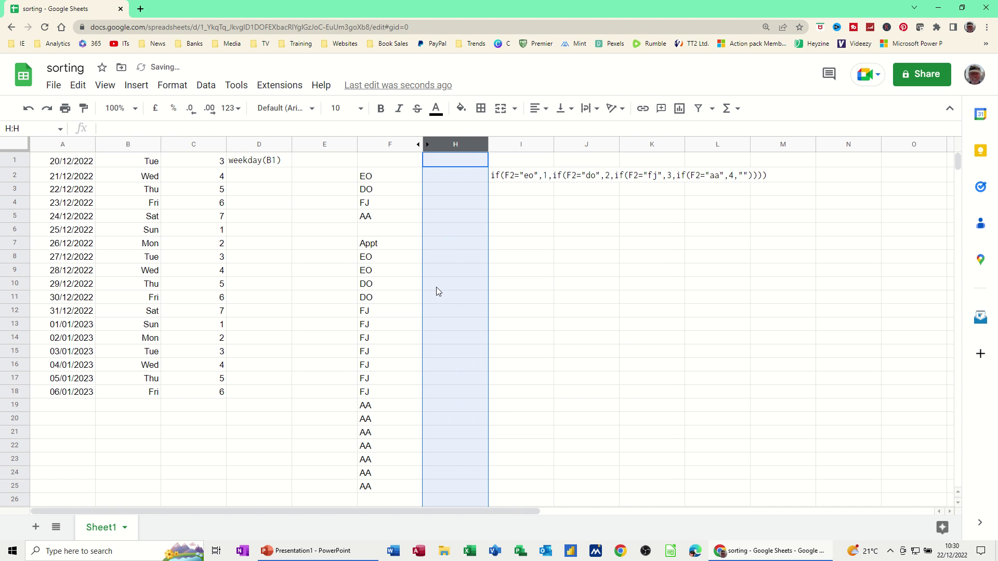